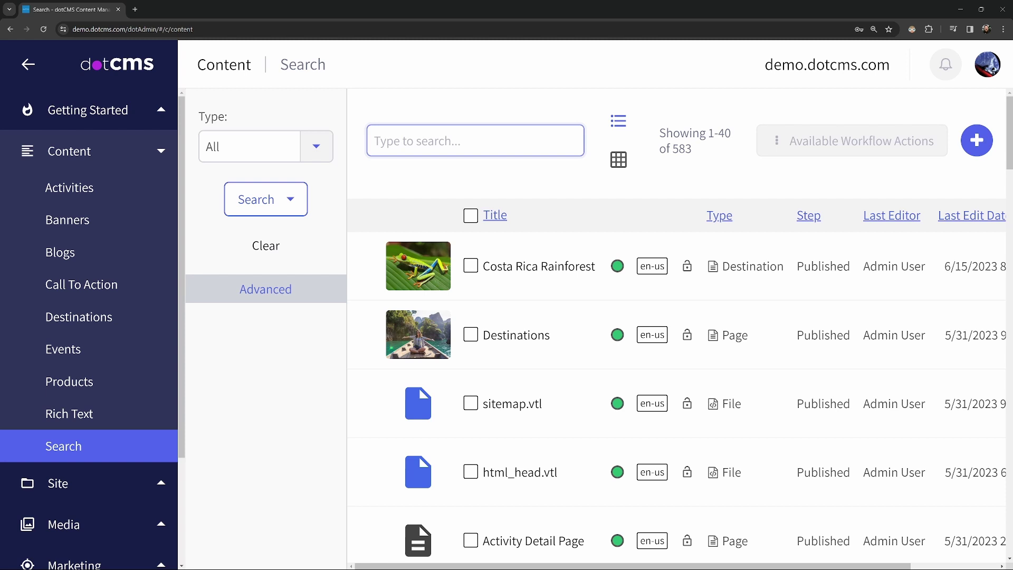
Step: Open the Activities content listing in dotCMS
{"action": "left_click", "coordinate": [69, 191]}
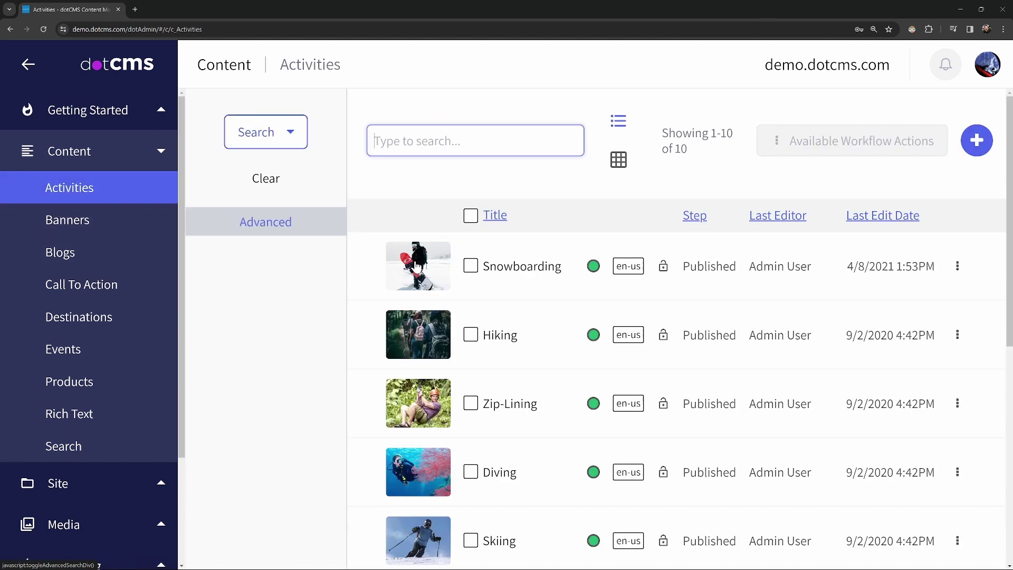
Step: Open the Snowboarding activity for editing and scroll down to its Tags field
{"action": "left_click", "coordinate": [521, 272]}
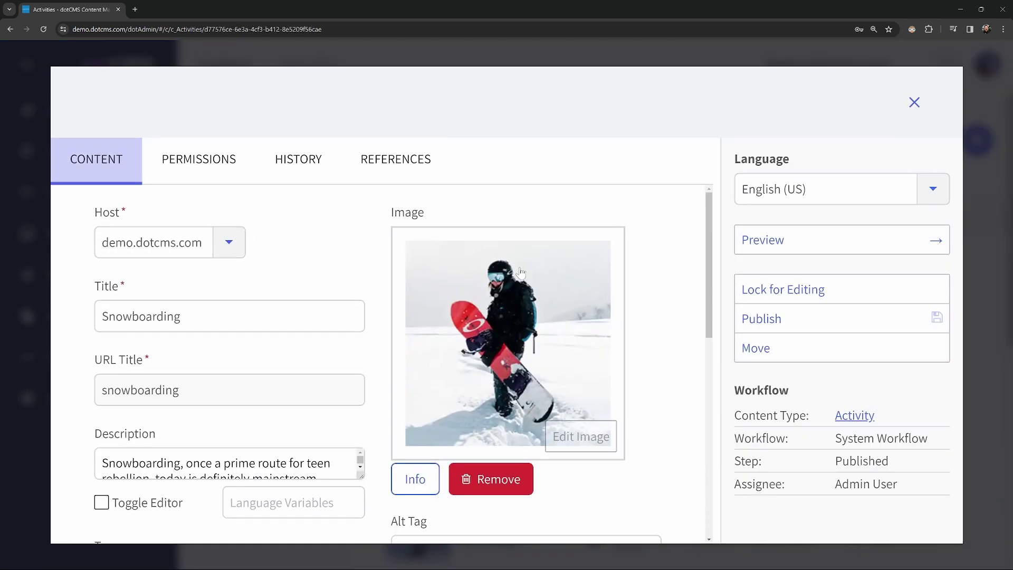
{"action": "scroll", "coordinate": [380, 243], "scroll_direction": "down", "scroll_amount": 5}
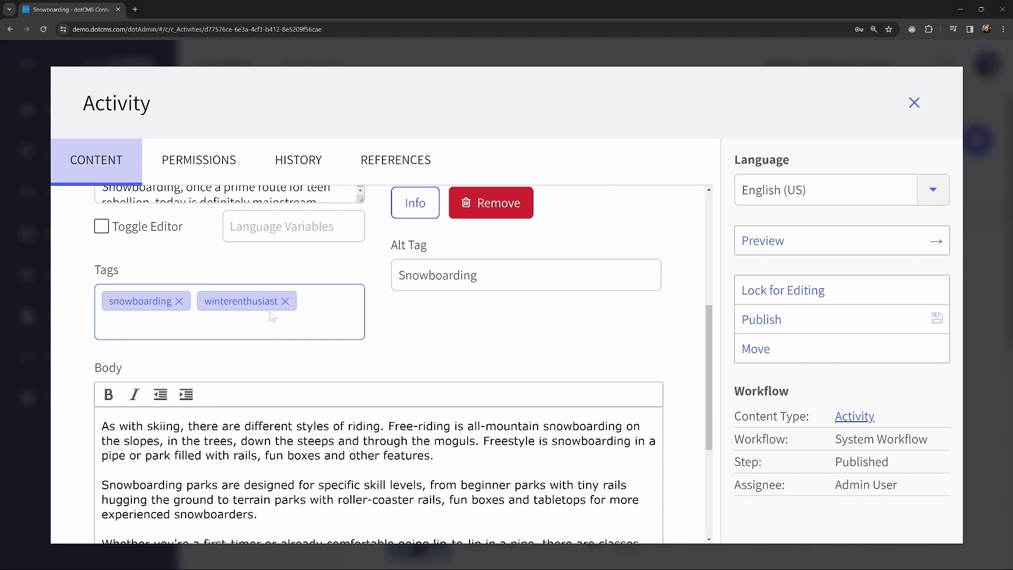
Step: Add the tags 'snow' and 'snow sports' to Snowboarding from the autocomplete suggestions
{"action": "left_click", "coordinate": [322, 311]}
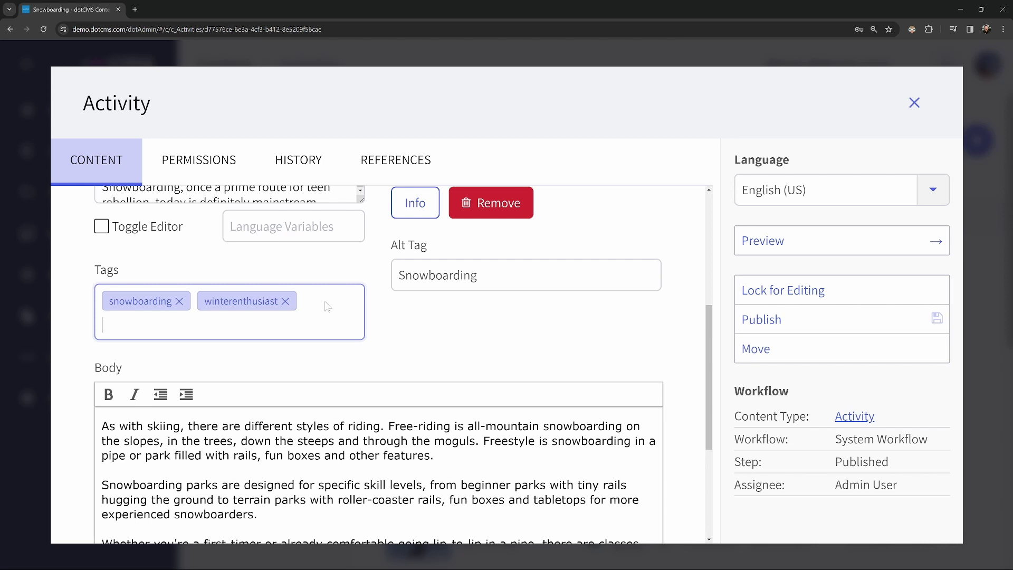
{"action": "type", "text": "snow"}
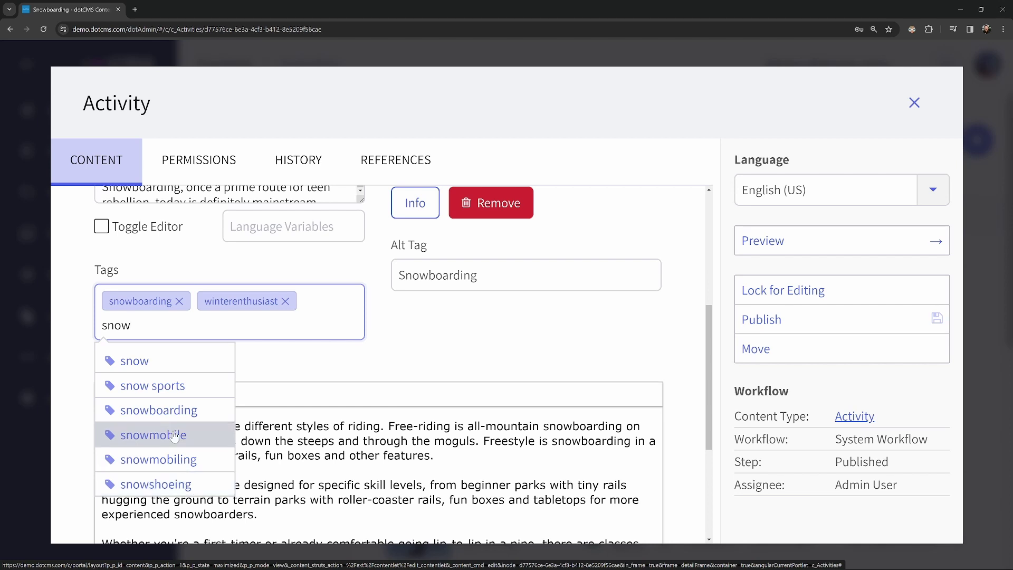
{"action": "left_click", "coordinate": [161, 362]}
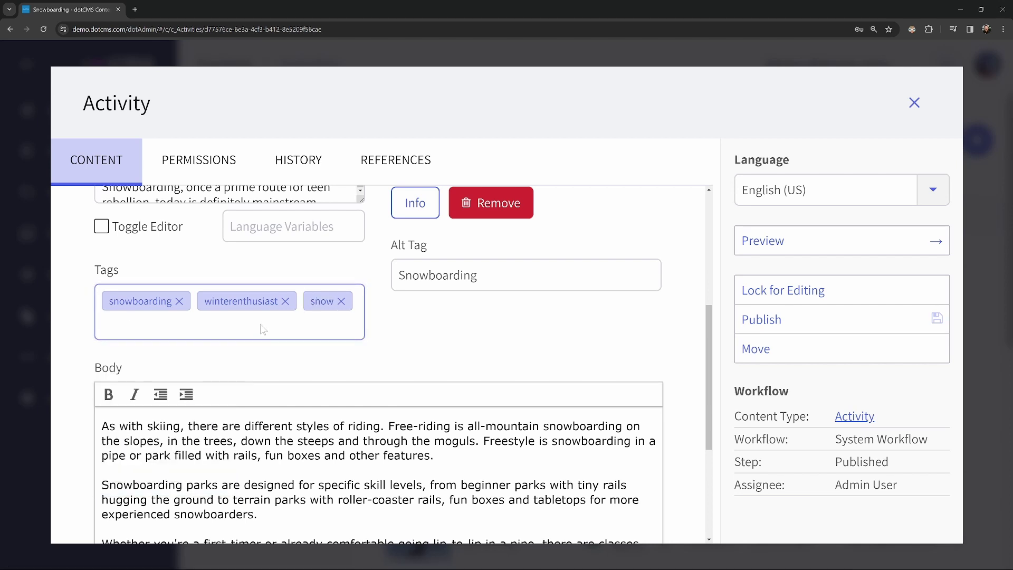
{"action": "type", "text": "snow"}
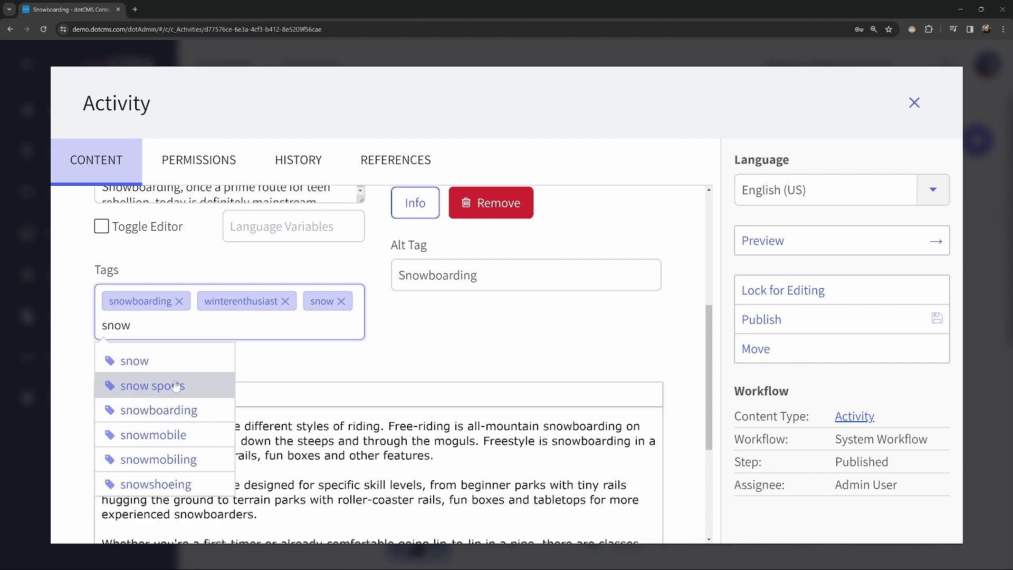
{"action": "left_click", "coordinate": [167, 385]}
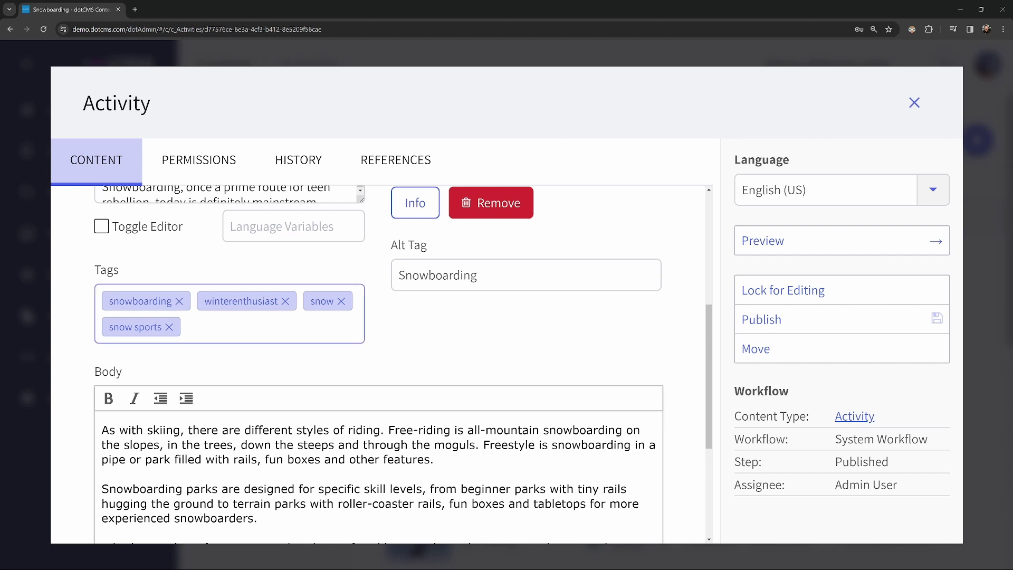
{"action": "left_click", "coordinate": [294, 339]}
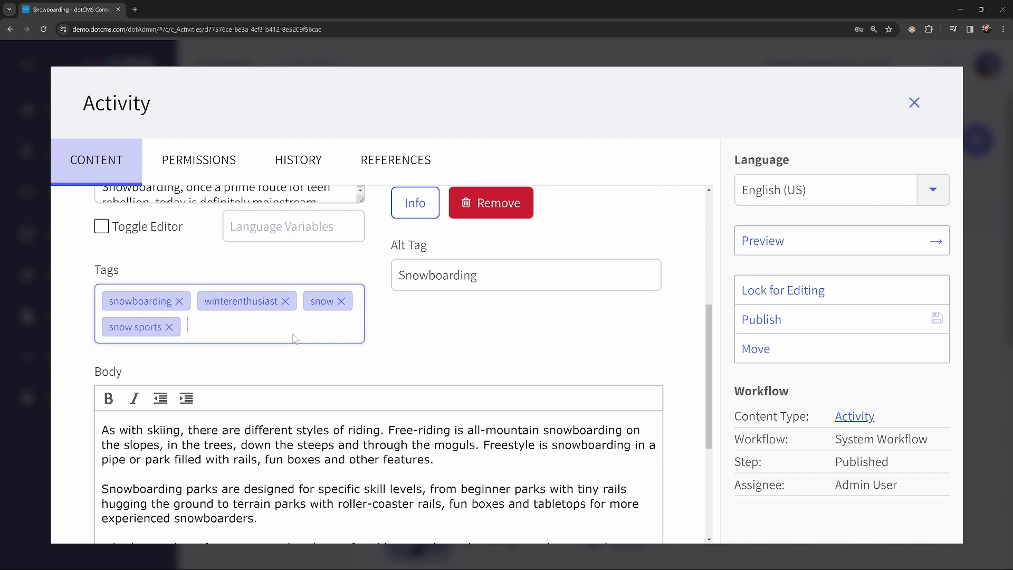
Step: Create the new tag 'extremesports', then type 'extremesport' as another entry
{"action": "type", "text": "extremesports"}
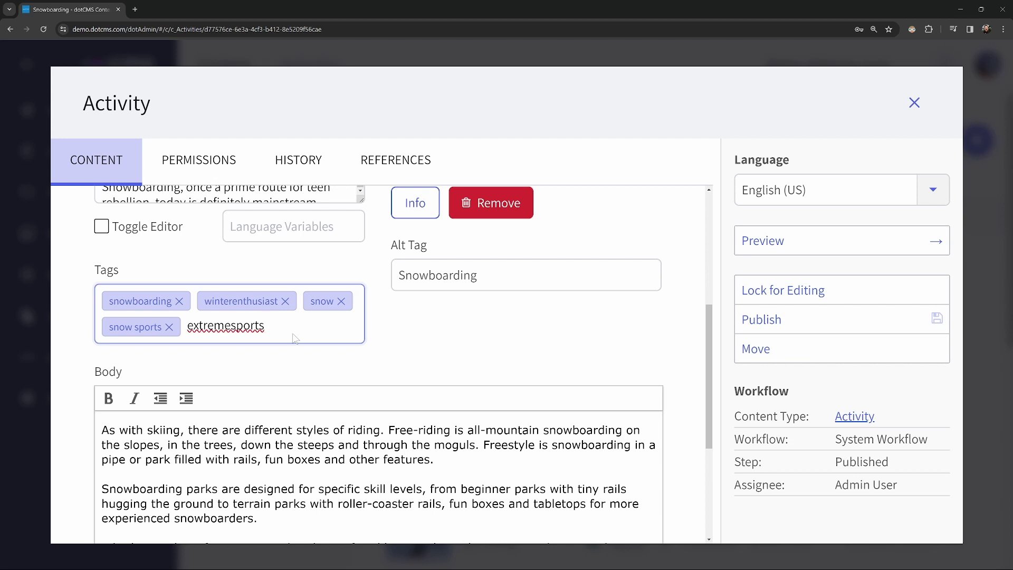
{"action": "key", "text": "Return"}
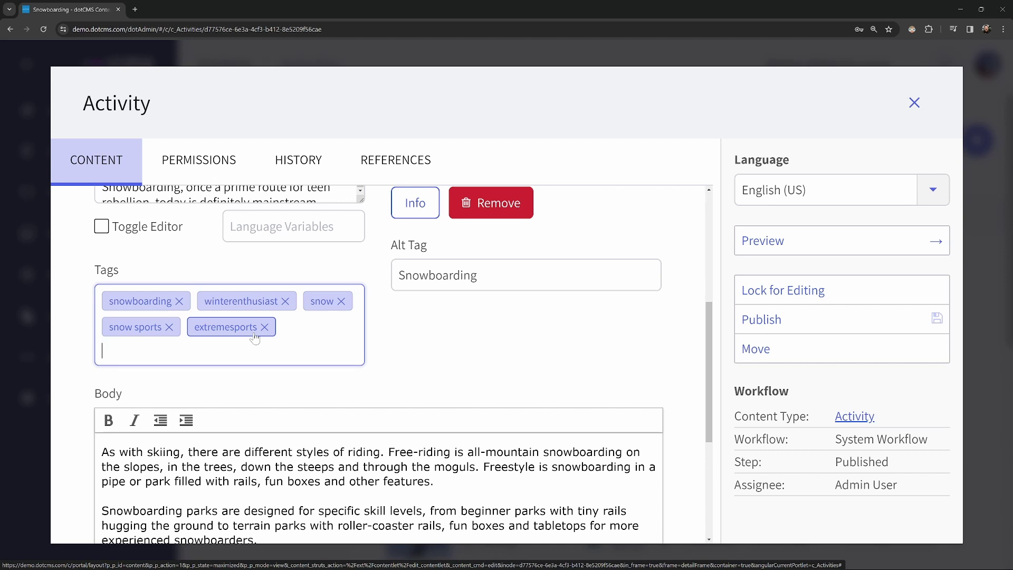
{"action": "type", "text": "extremesport"}
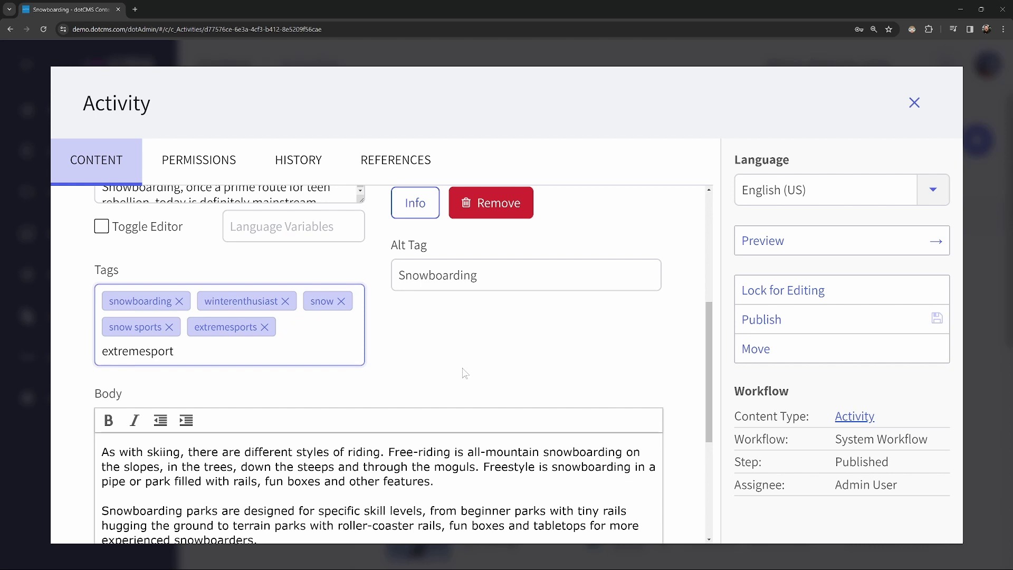
Step: Discard the trial tag entries and publish Snowboarding with its five tags
{"action": "key", "text": "BackSpace"}
{"action": "key", "text": "BackSpace"}
{"action": "key", "text": "BackSpace"}
{"action": "key", "text": "BackSpace"}
{"action": "key", "text": "BackSpace"}
{"action": "key", "text": "BackSpace"}
{"action": "key", "text": "BackSpace"}
{"action": "key", "text": "BackSpace"}
{"action": "key", "text": "BackSpace"}
{"action": "key", "text": "BackSpace"}
{"action": "key", "text": "BackSpace"}
{"action": "key", "text": "BackSpace"}
{"action": "type", "text": "snow"}
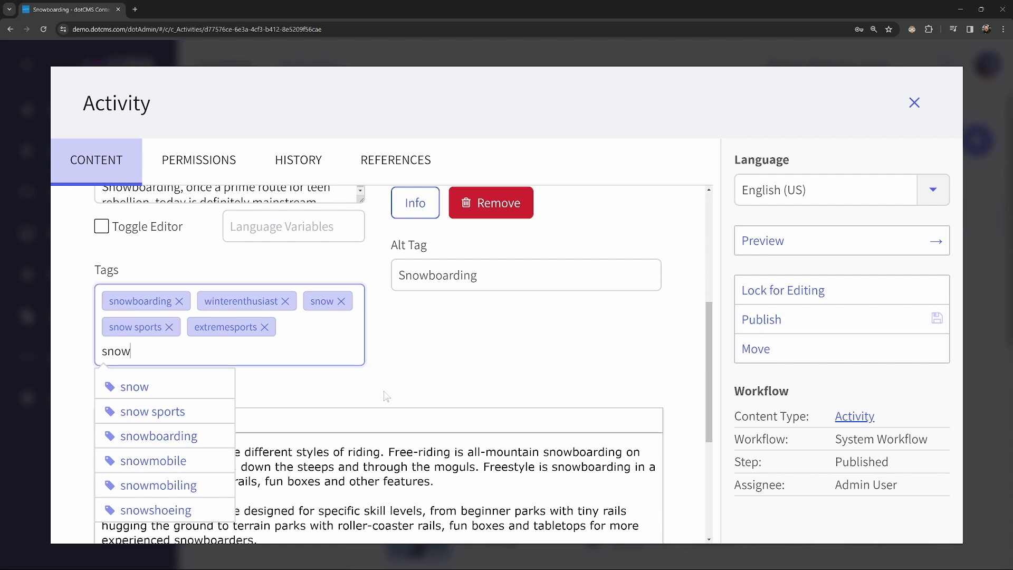
{"action": "key", "text": "BackSpace"}
{"action": "key", "text": "BackSpace"}
{"action": "key", "text": "BackSpace"}
{"action": "key", "text": "BackSpace"}
{"action": "type", "text": "wintersport"}
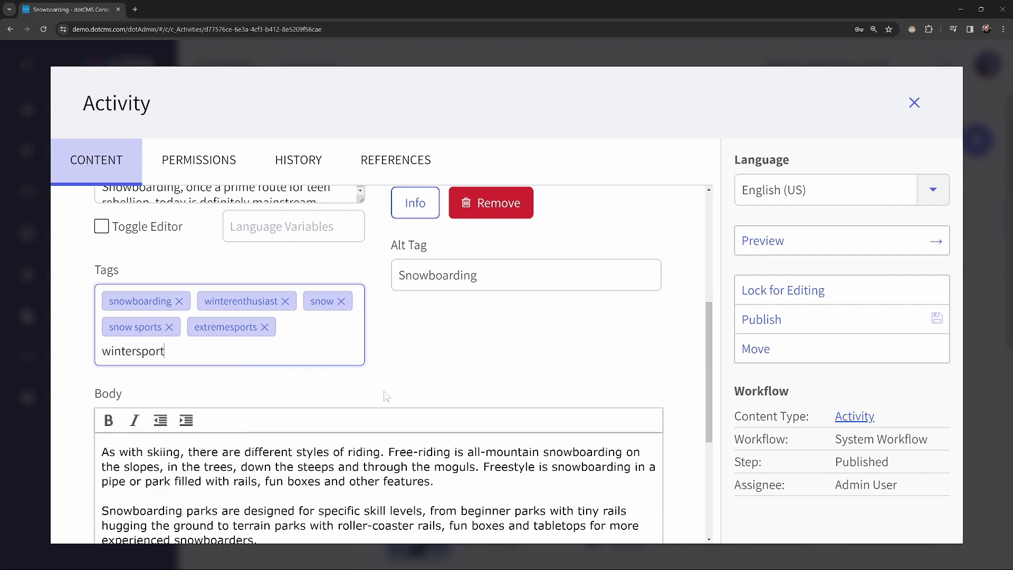
{"action": "type", "text": "s"}
{"action": "key", "text": "Return"}
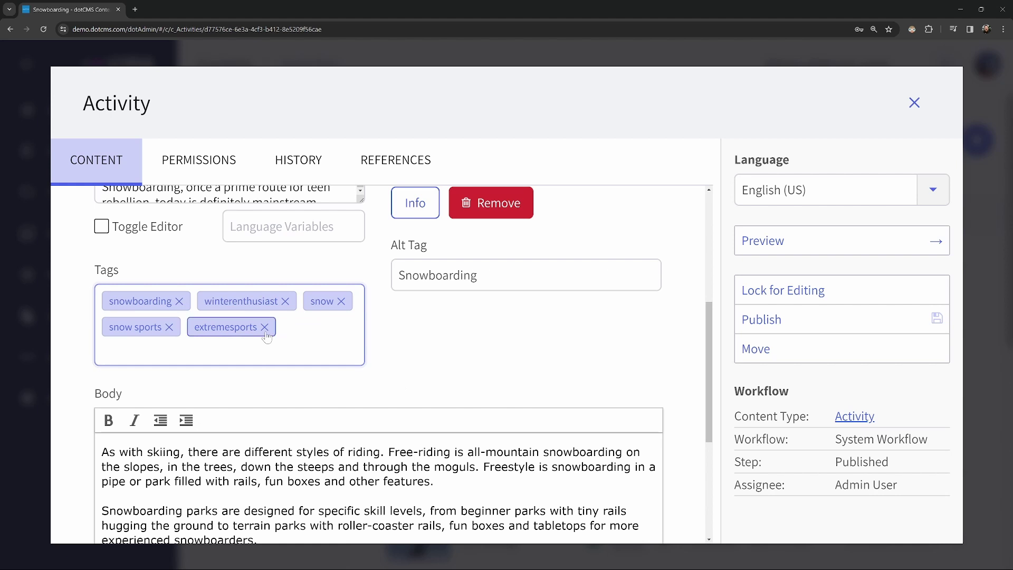
{"action": "left_click", "coordinate": [781, 319]}
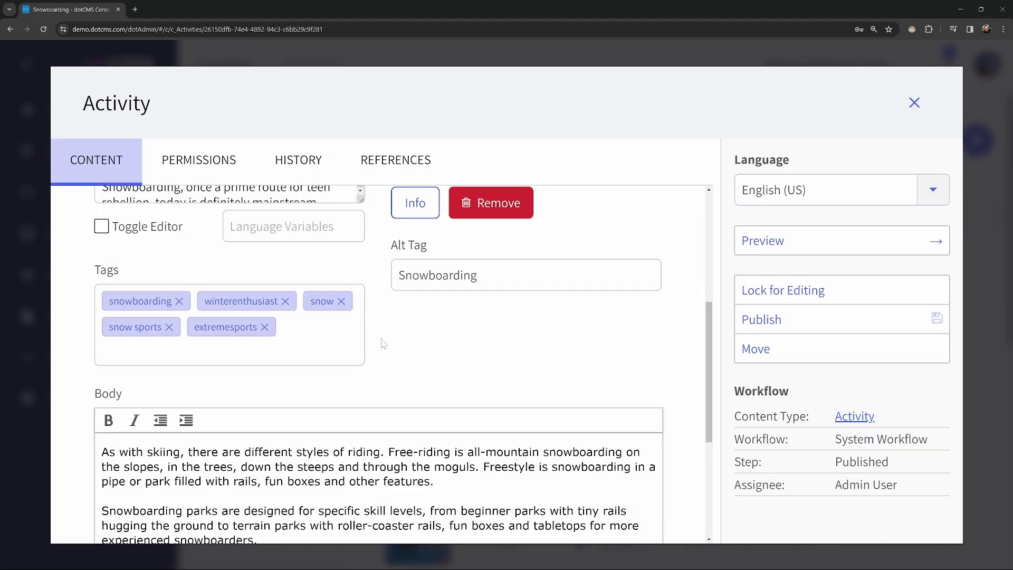
{"action": "scroll", "coordinate": [381, 346], "scroll_direction": "up", "scroll_amount": 1}
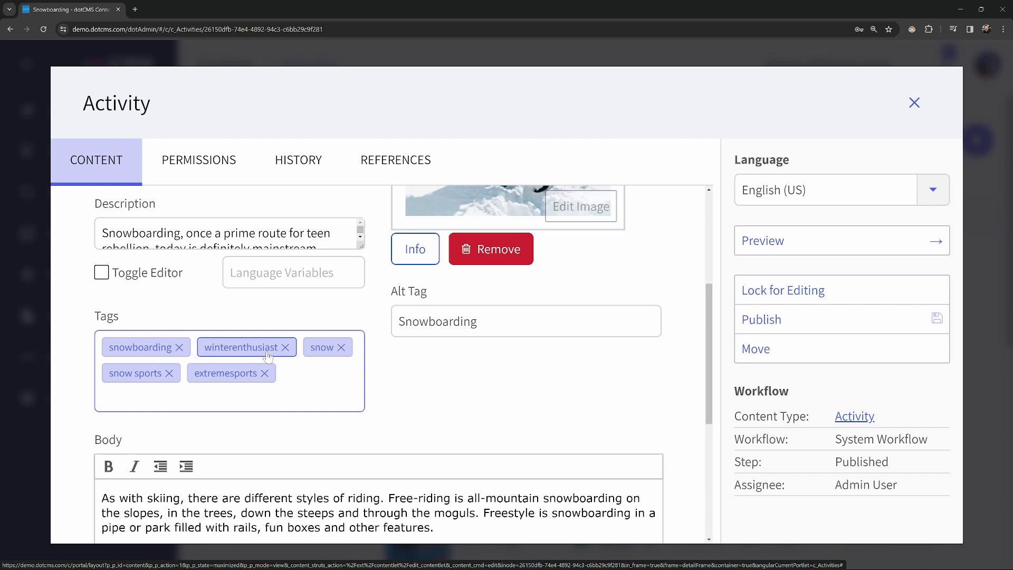
{"action": "left_click", "coordinate": [915, 103]}
Step: Load the Travellux demo site in a new tab and view it as Eco Enthusiast
{"action": "left_click", "coordinate": [136, 10]}
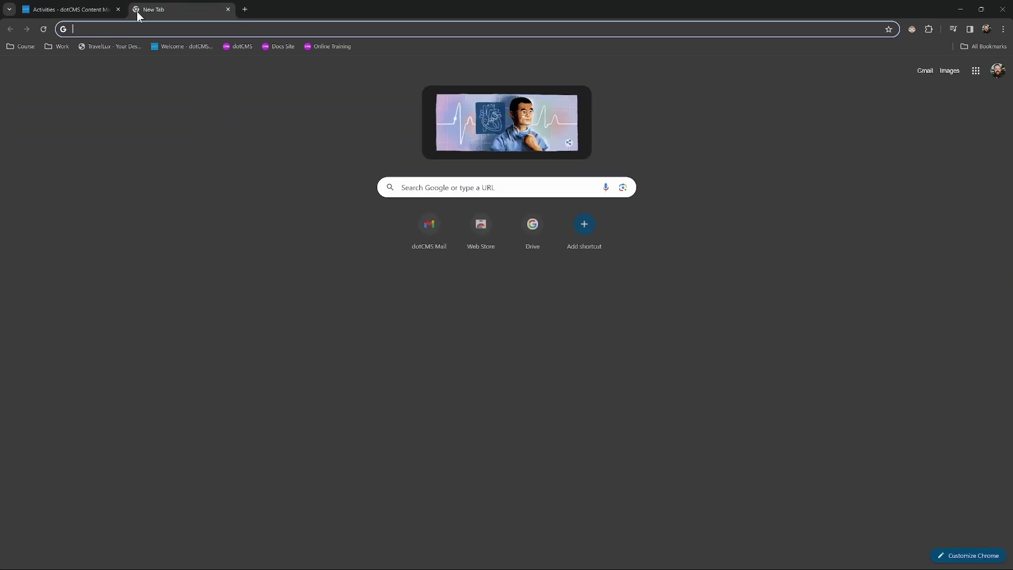
{"action": "type", "text": "demo"}
{"action": "key", "text": "Return"}
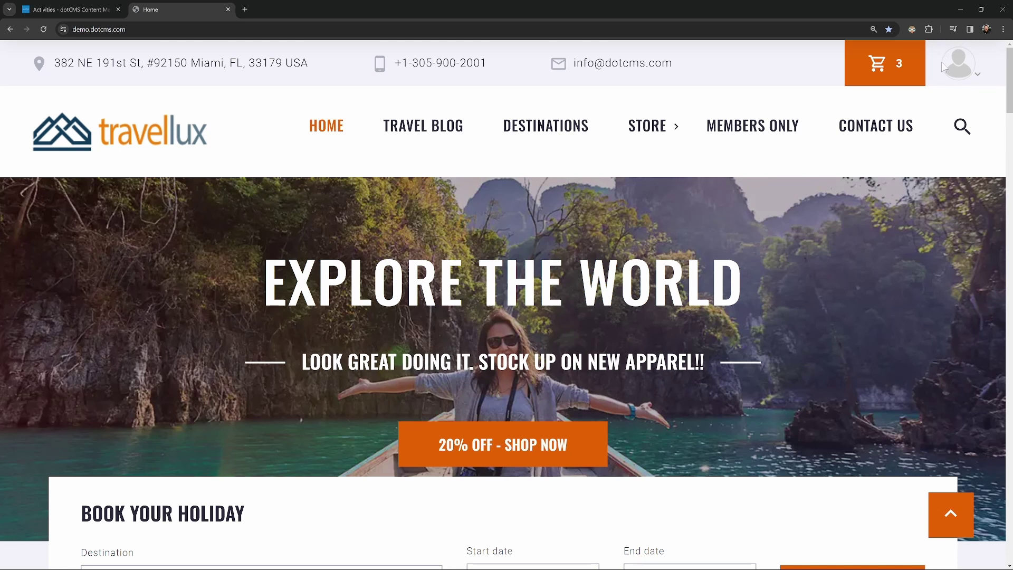
{"action": "left_click", "coordinate": [977, 78]}
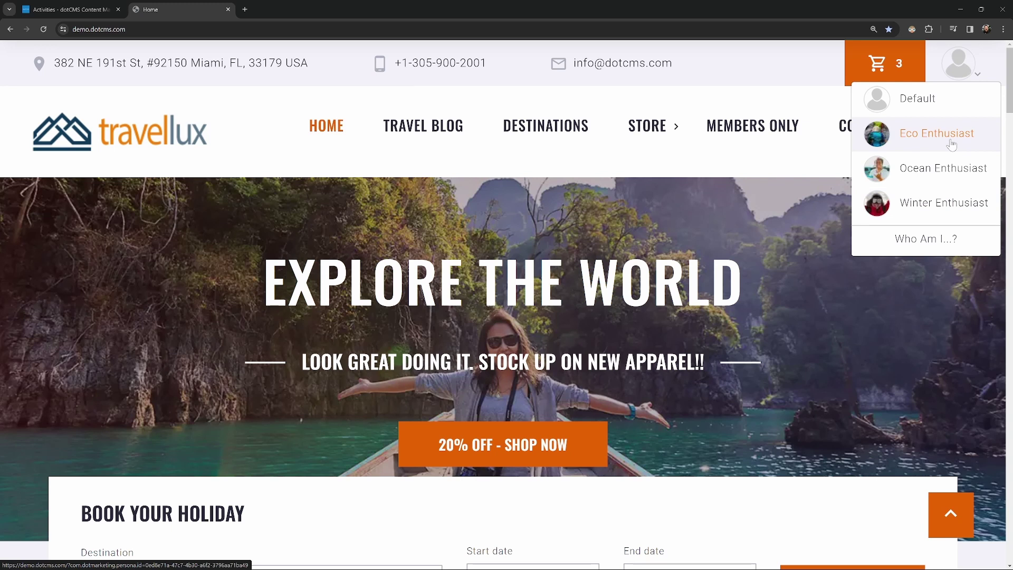
{"action": "left_click", "coordinate": [906, 136]}
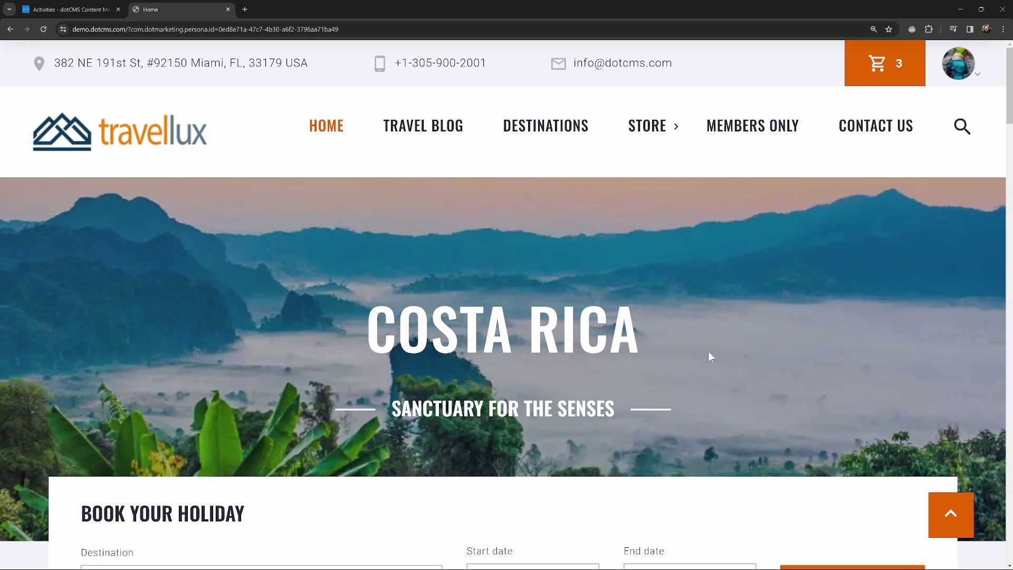
Step: Review the Eco Enthusiast home page's activities and events, then bring up the persona list
{"action": "scroll", "coordinate": [295, 390], "scroll_direction": "down", "scroll_amount": 10}
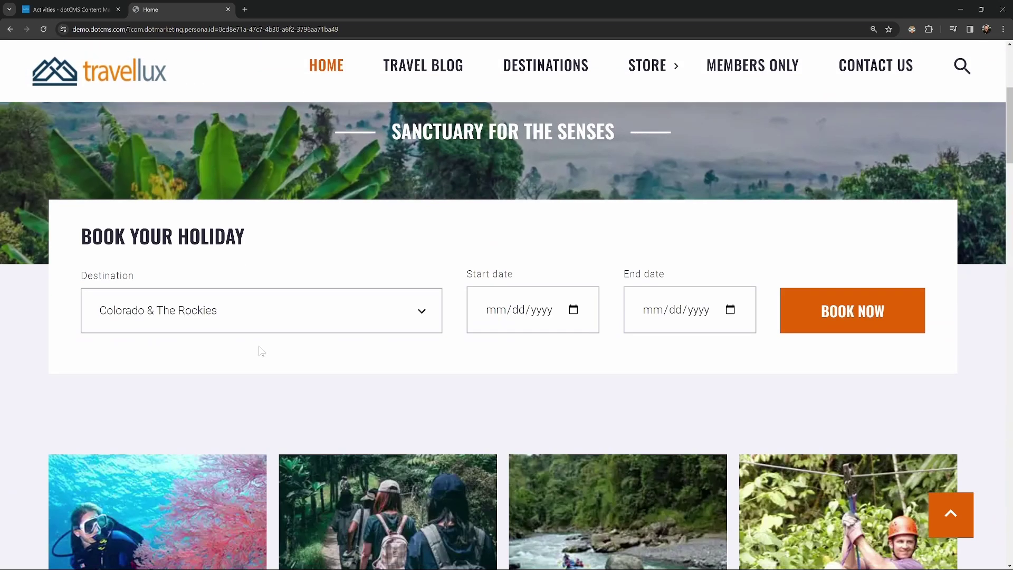
{"action": "scroll", "coordinate": [520, 374], "scroll_direction": "down", "scroll_amount": 5}
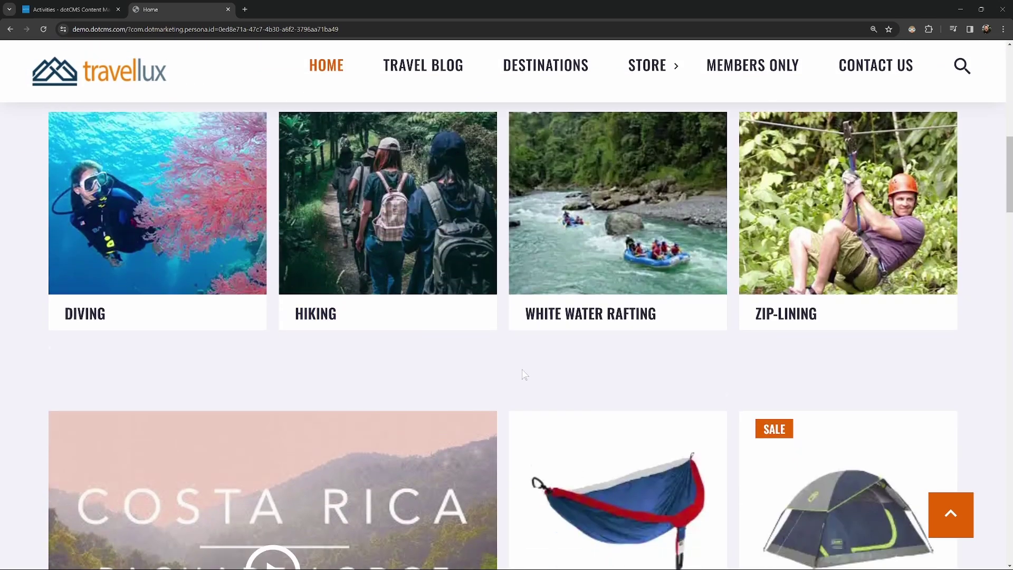
{"action": "scroll", "coordinate": [487, 324], "scroll_direction": "down", "scroll_amount": 11}
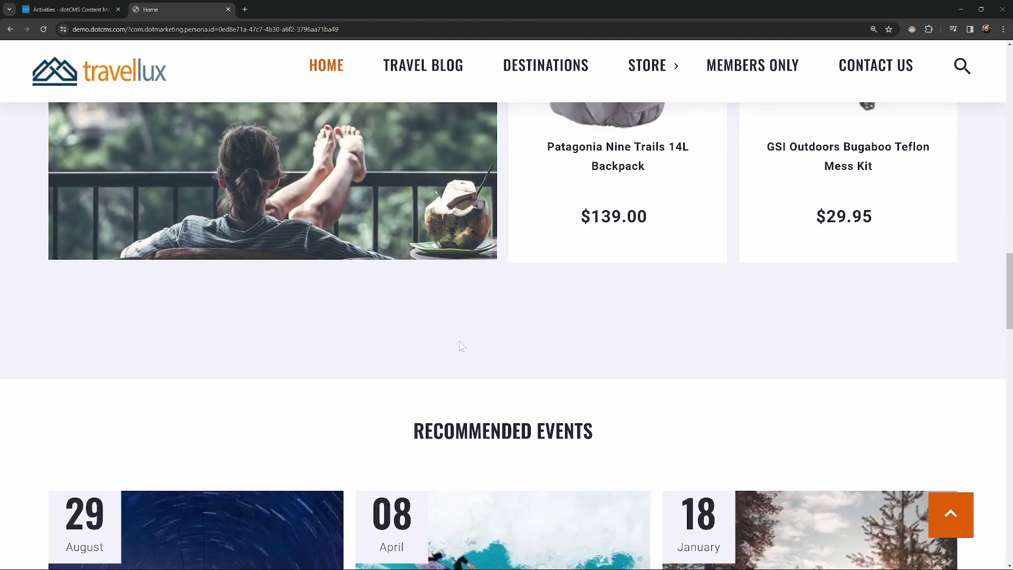
{"action": "scroll", "coordinate": [462, 345], "scroll_direction": "down", "scroll_amount": 3}
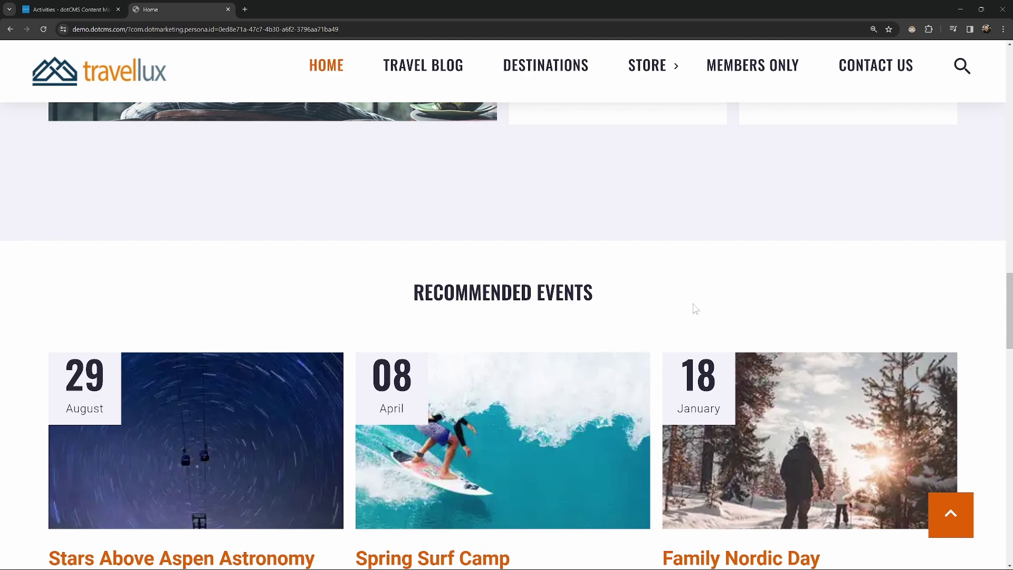
{"action": "scroll", "coordinate": [696, 304], "scroll_direction": "up", "scroll_amount": 20}
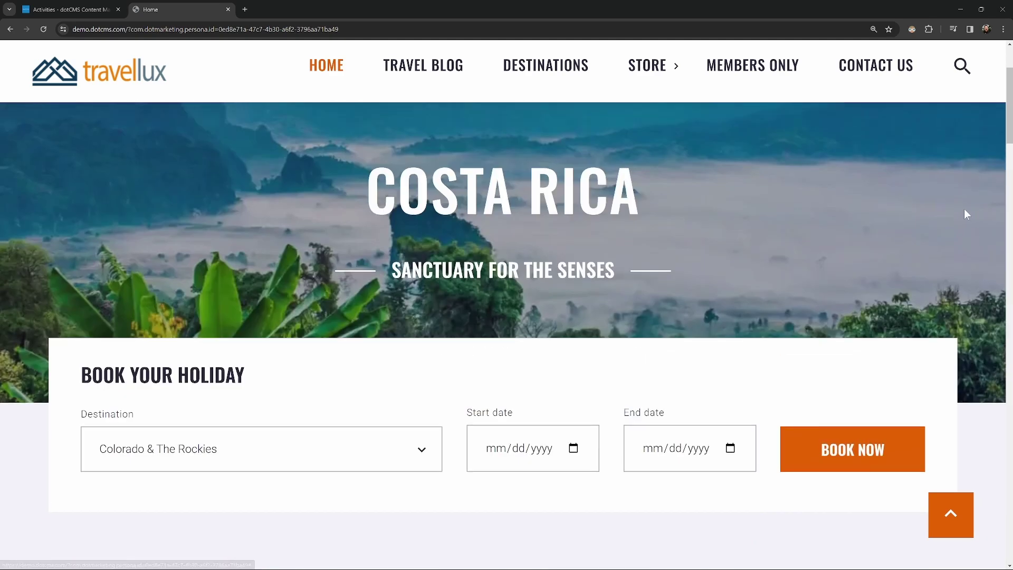
{"action": "scroll", "coordinate": [965, 209], "scroll_direction": "up", "scroll_amount": 2}
{"action": "left_click", "coordinate": [959, 63]}
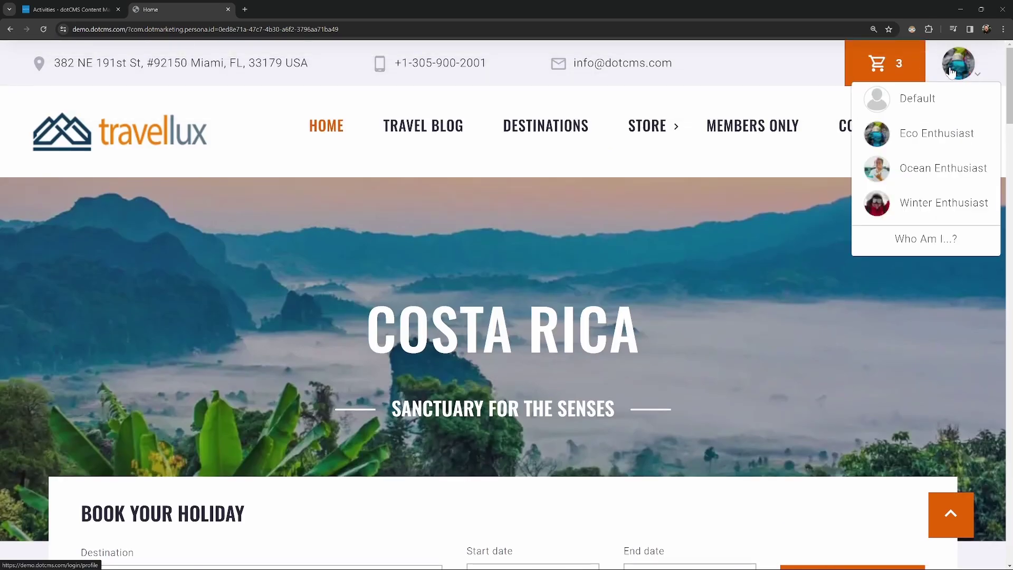
Step: Switch the site to Ocean Enthusiast, then Winter Enthusiast, and return to dotCMS
{"action": "left_click", "coordinate": [951, 177]}
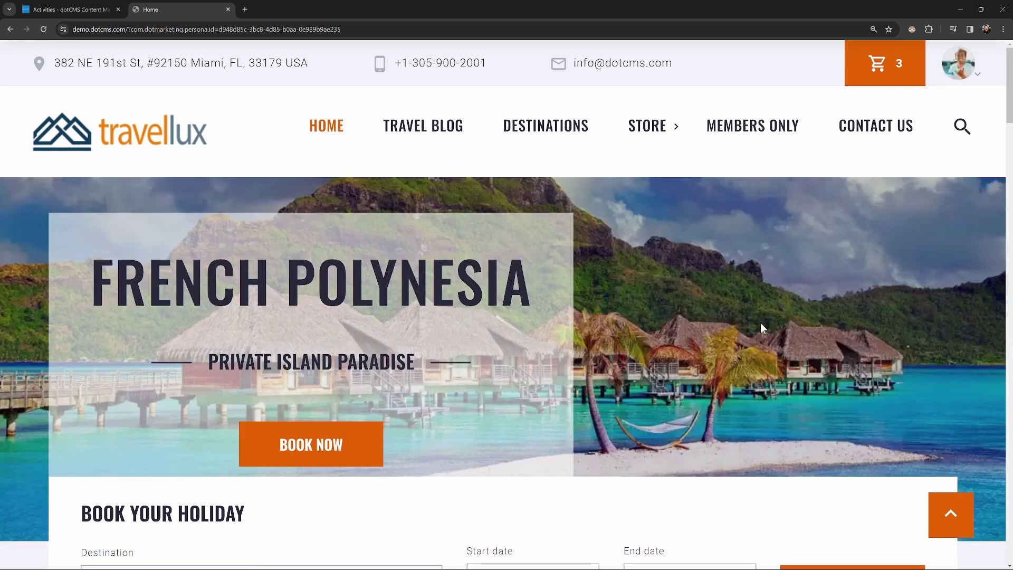
{"action": "left_click", "coordinate": [973, 69]}
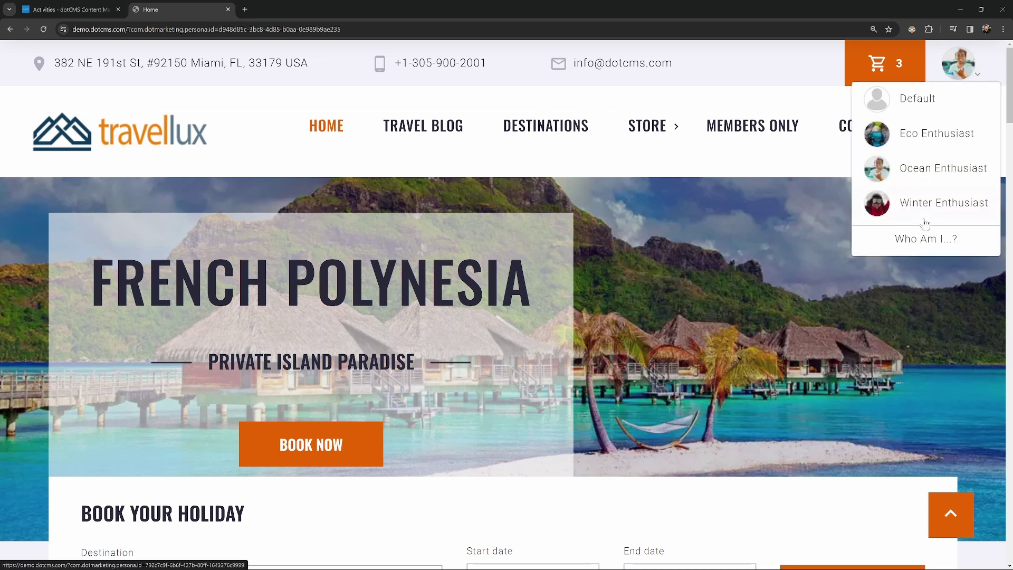
{"action": "left_click", "coordinate": [925, 223]}
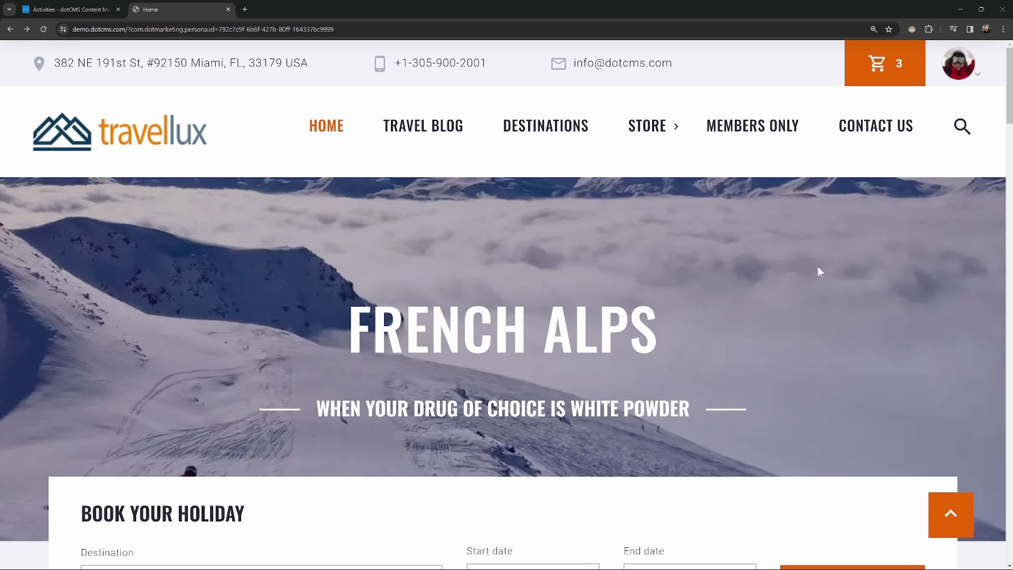
{"action": "left_click", "coordinate": [77, 12]}
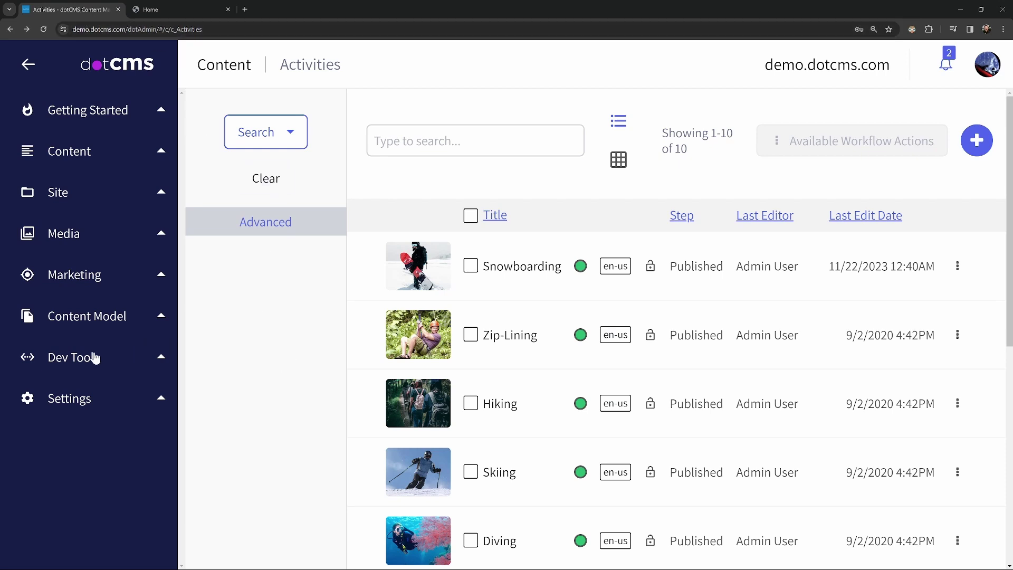
Step: Open the Tags list, filter it by 'extreme', then clear the filter to show all tags
{"action": "left_click", "coordinate": [103, 321]}
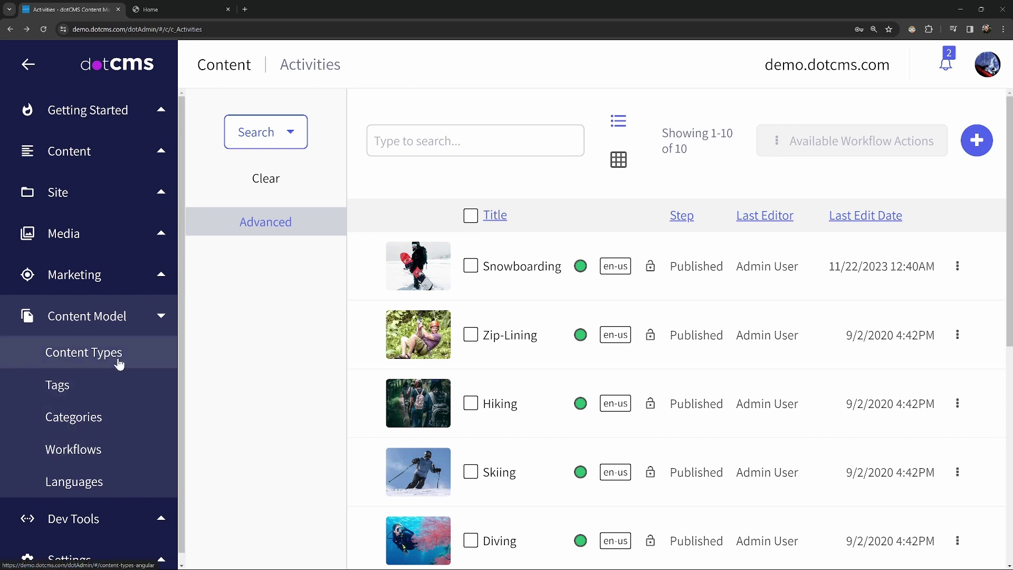
{"action": "left_click", "coordinate": [73, 390]}
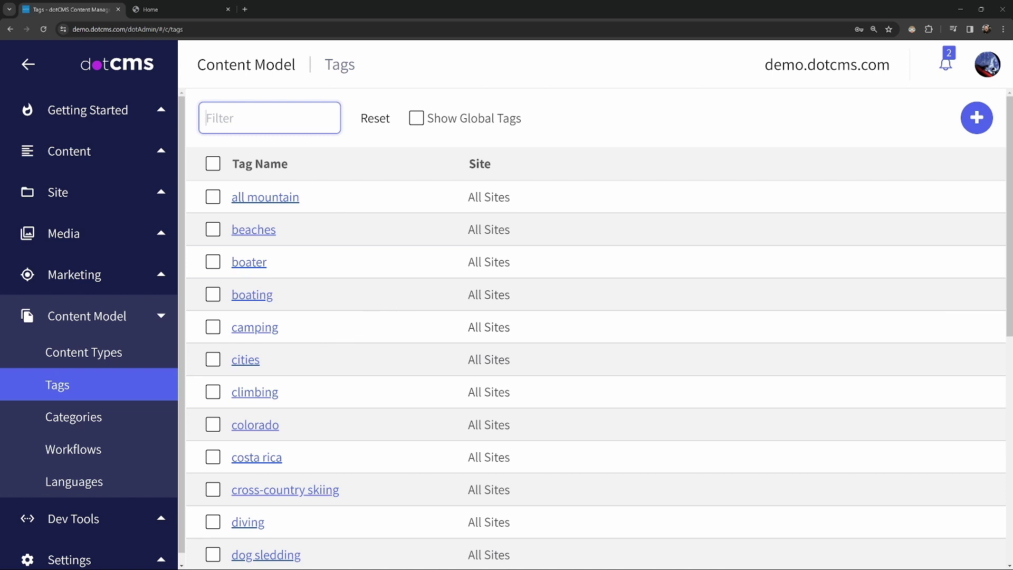
{"action": "type", "text": "extreme"}
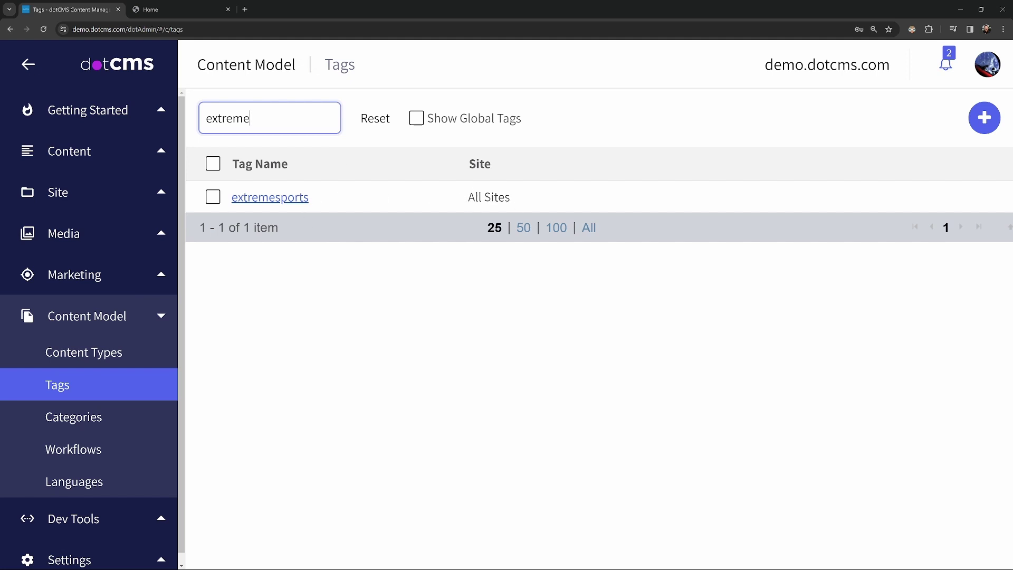
{"action": "key", "text": "BackSpace"}
{"action": "key", "text": "BackSpace"}
{"action": "key", "text": "BackSpace"}
{"action": "key", "text": "BackSpace"}
{"action": "key", "text": "BackSpace"}
{"action": "key", "text": "BackSpace"}
{"action": "key", "text": "BackSpace"}
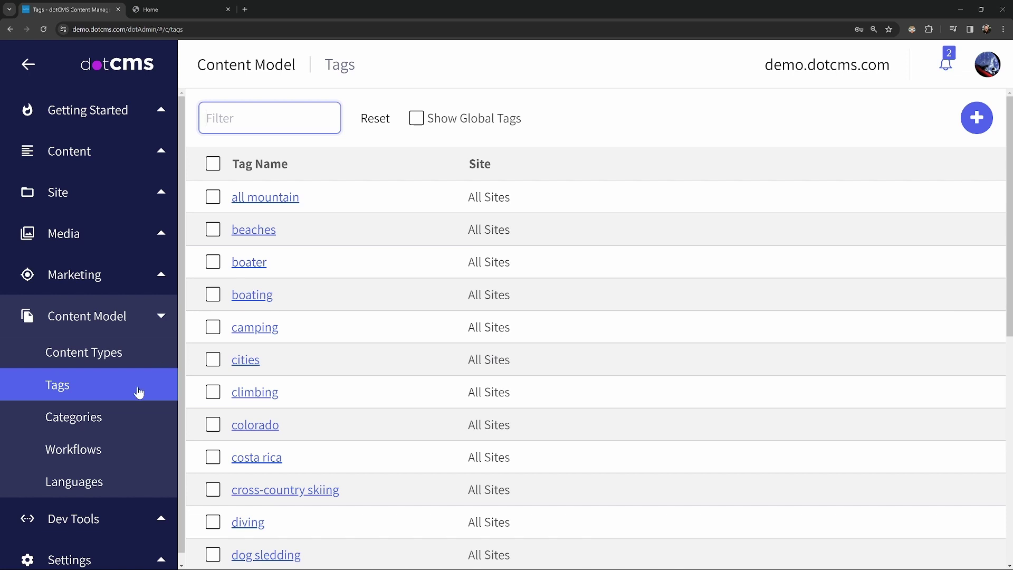
{"action": "left_click", "coordinate": [90, 418]}
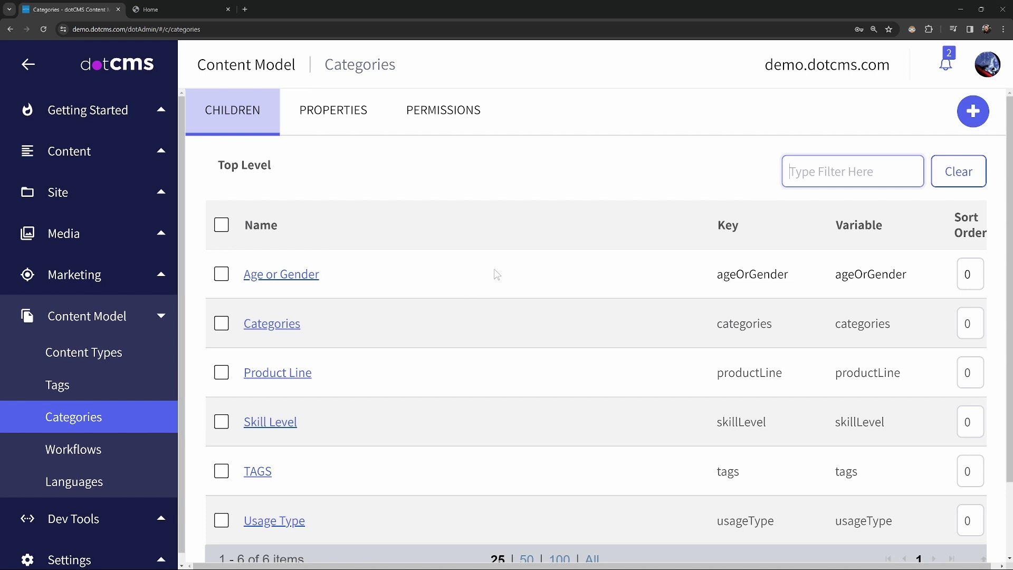
Step: Show the Categories category's children, such as Backcountry, Hiking and Skiing
{"action": "left_click", "coordinate": [417, 299]}
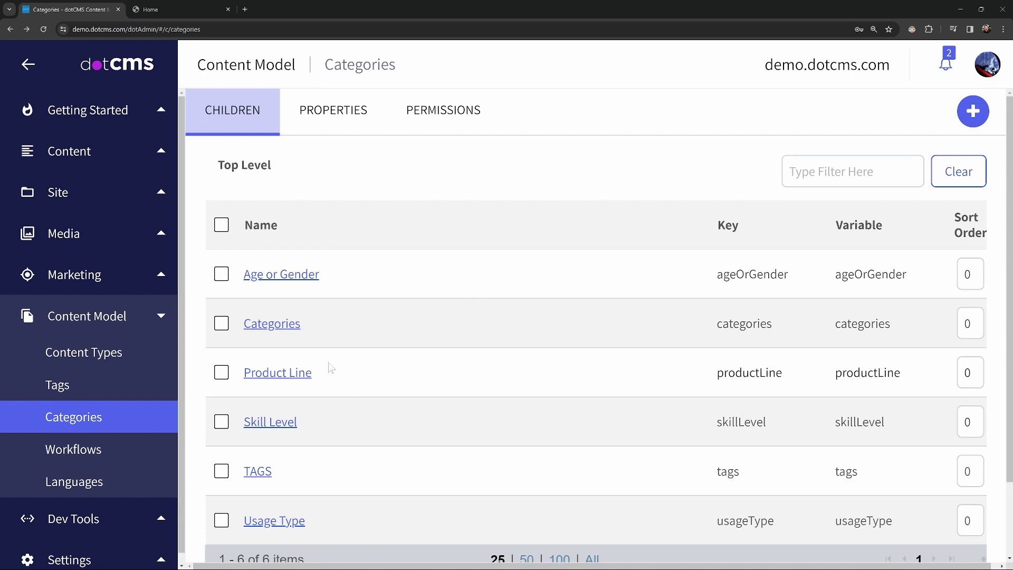
{"action": "left_click", "coordinate": [289, 335]}
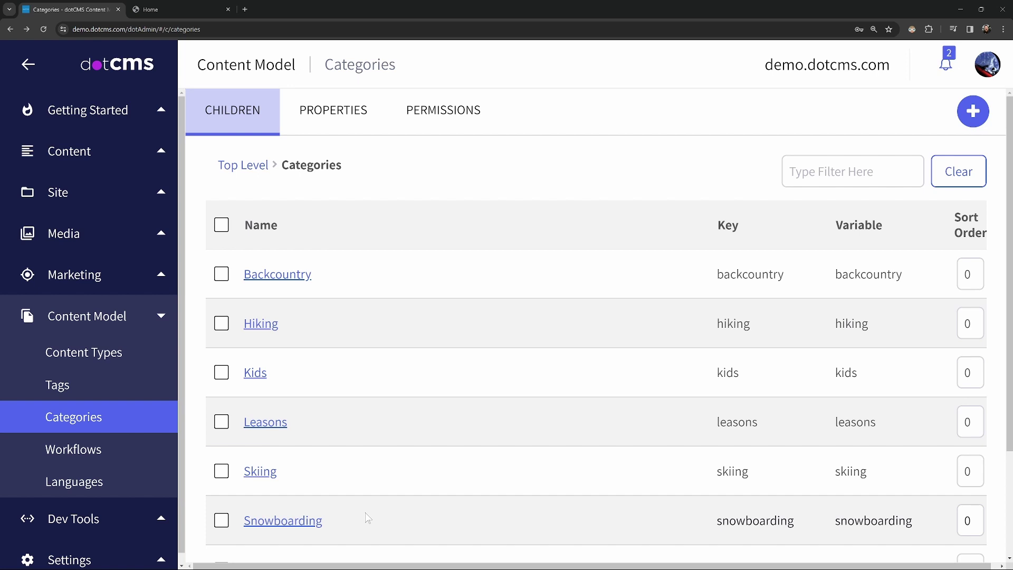
{"action": "left_click", "coordinate": [83, 151]}
Step: Open the K2 Men's Mindbender 99Ti Skis product from Products and bring up its Categories picker
{"action": "left_click", "coordinate": [85, 381]}
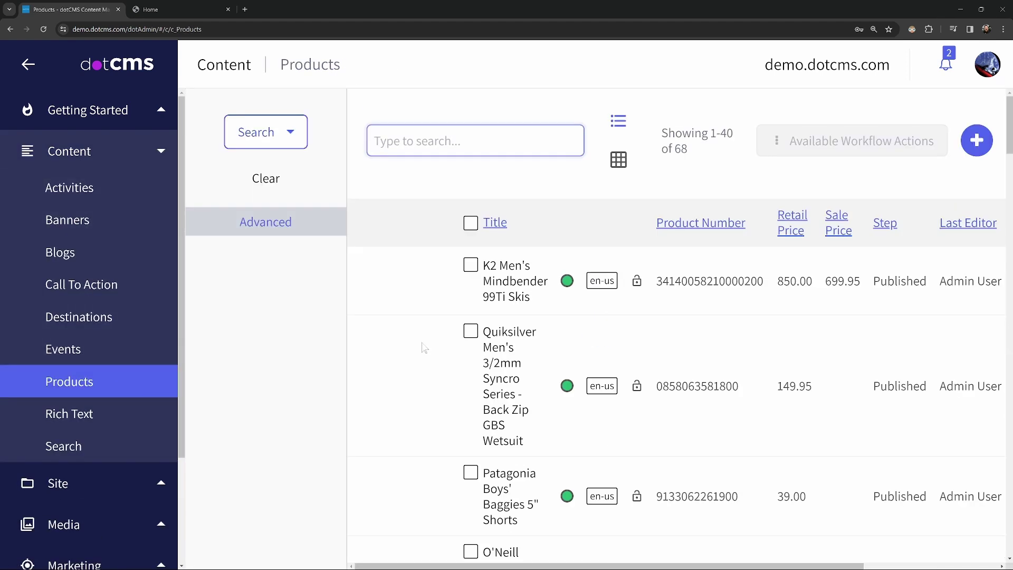
{"action": "left_click", "coordinate": [514, 285]}
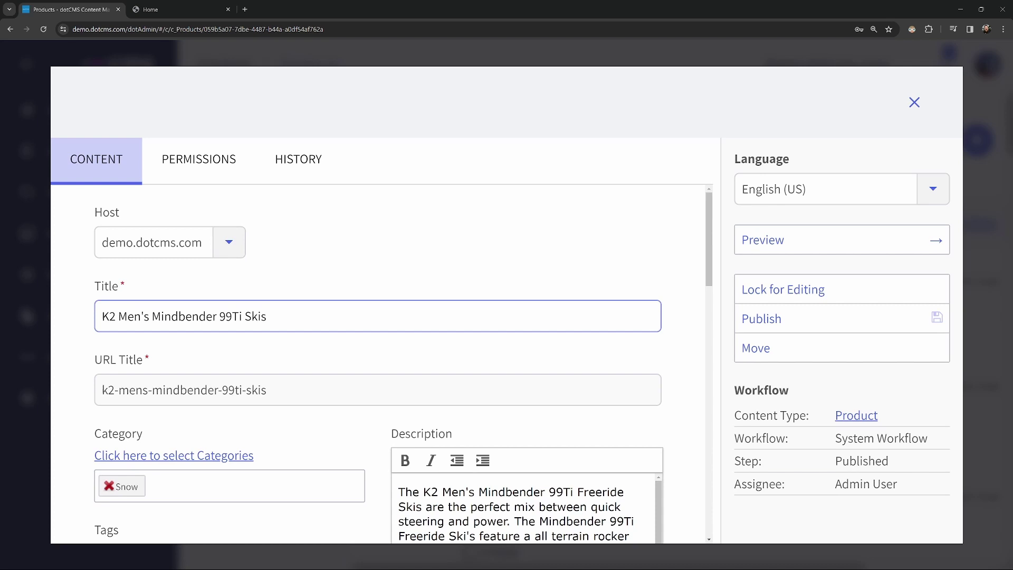
{"action": "scroll", "coordinate": [304, 336], "scroll_direction": "down", "scroll_amount": 3}
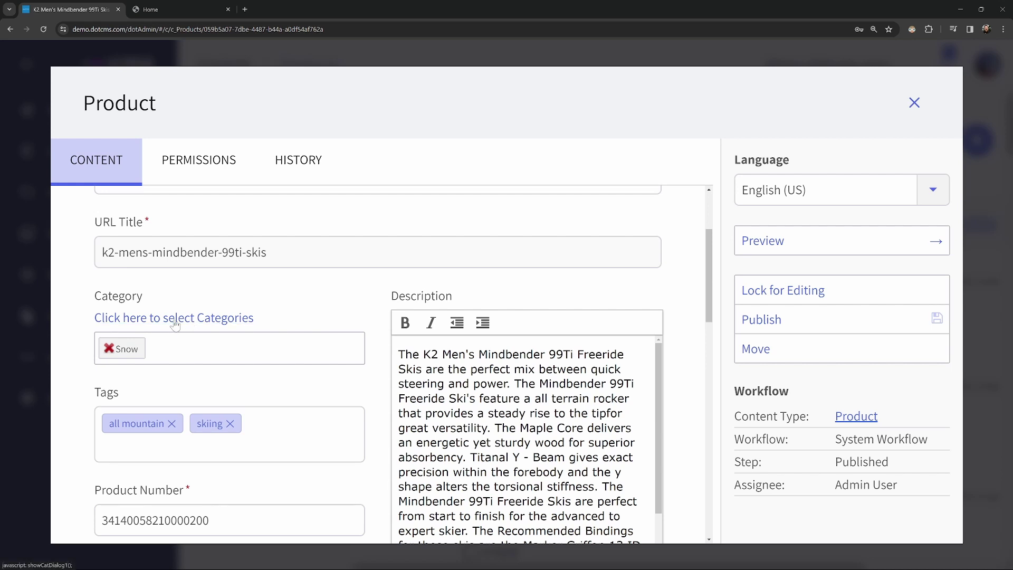
{"action": "left_click", "coordinate": [190, 320]}
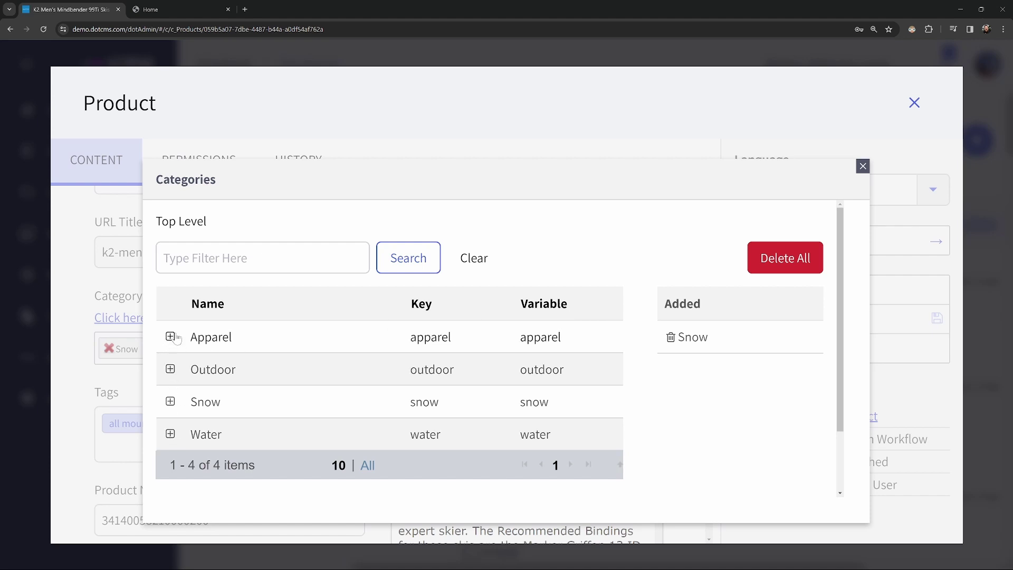
Step: Browse the Apparel and Snow categories, add Outdoor to the skis, and close the Categories dialog
{"action": "left_click", "coordinate": [171, 338]}
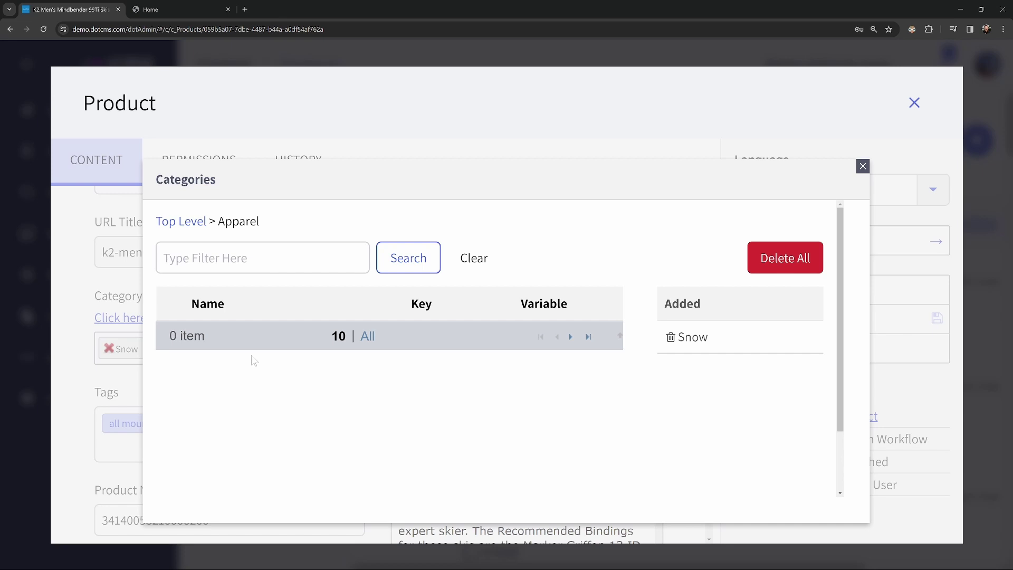
{"action": "left_click", "coordinate": [182, 224]}
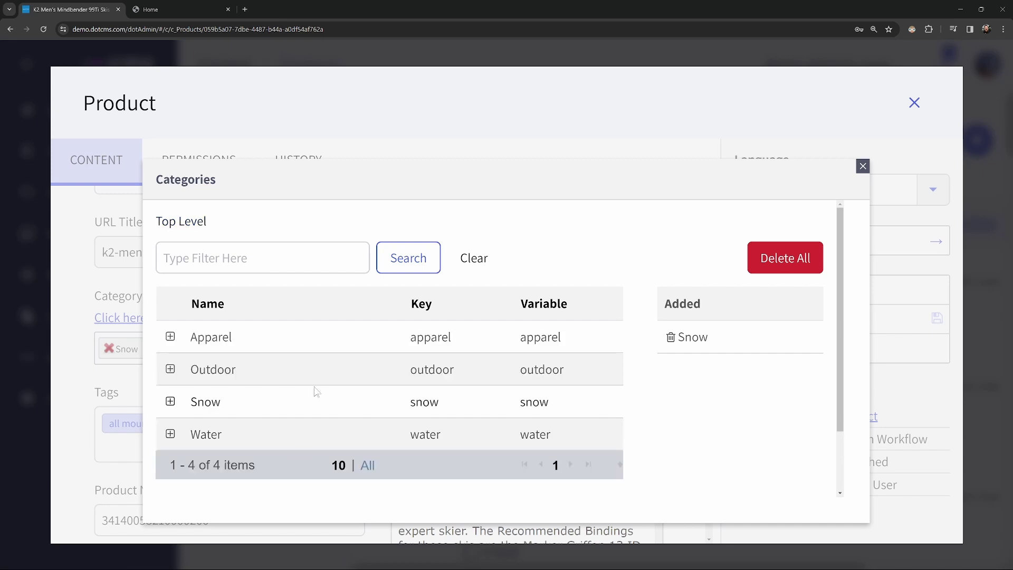
{"action": "left_click", "coordinate": [170, 403]}
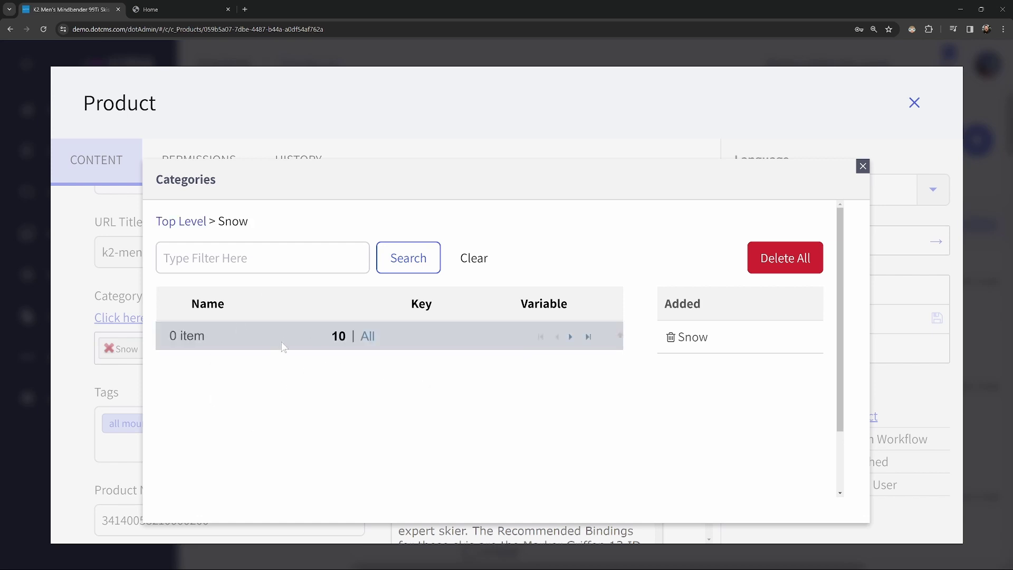
{"action": "left_click", "coordinate": [175, 226]}
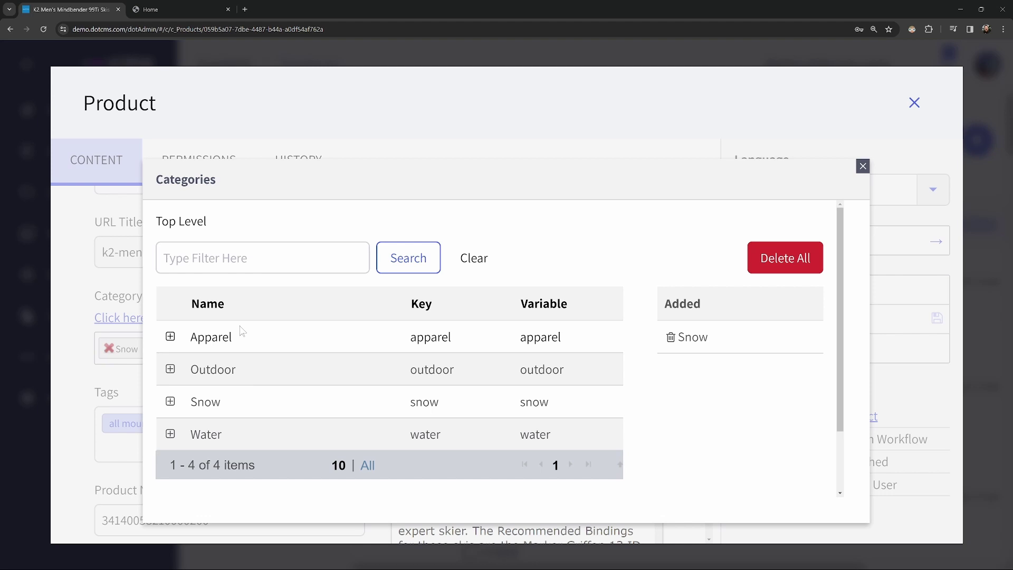
{"action": "double_click", "coordinate": [209, 373]}
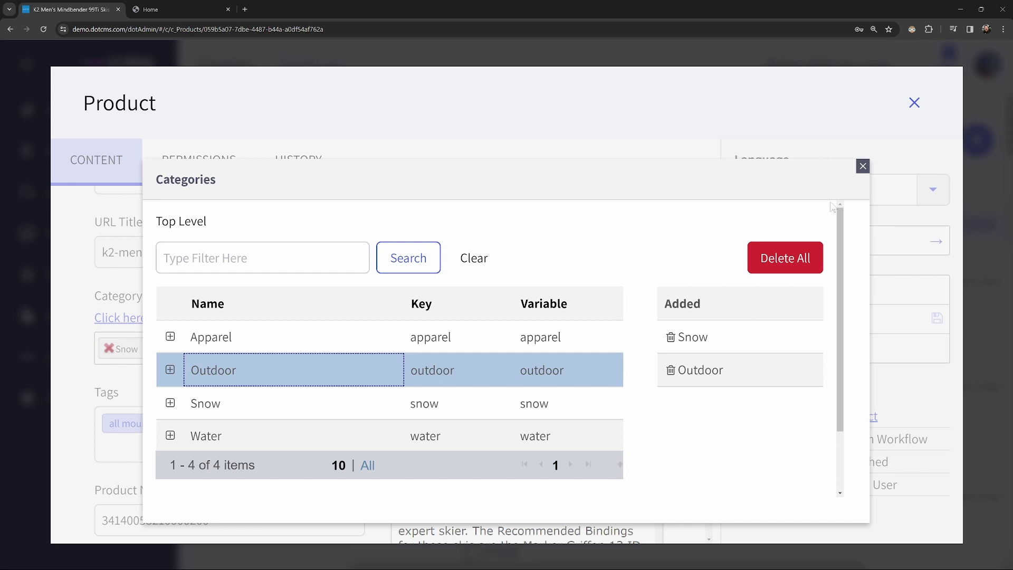
{"action": "left_click", "coordinate": [863, 166]}
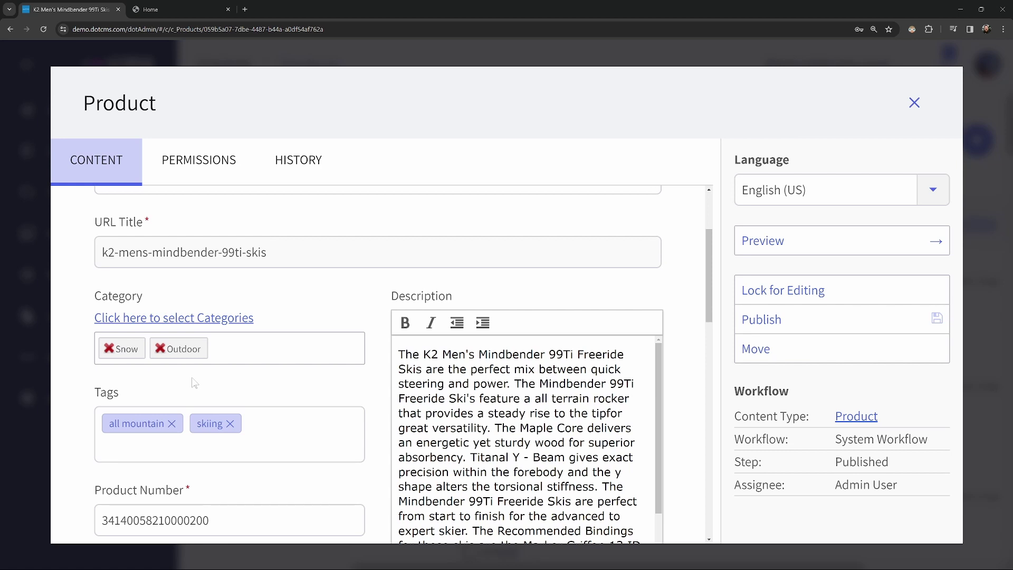
Step: Remove the Outdoor category from the skis and start editing the product's tags
{"action": "left_click", "coordinate": [160, 349]}
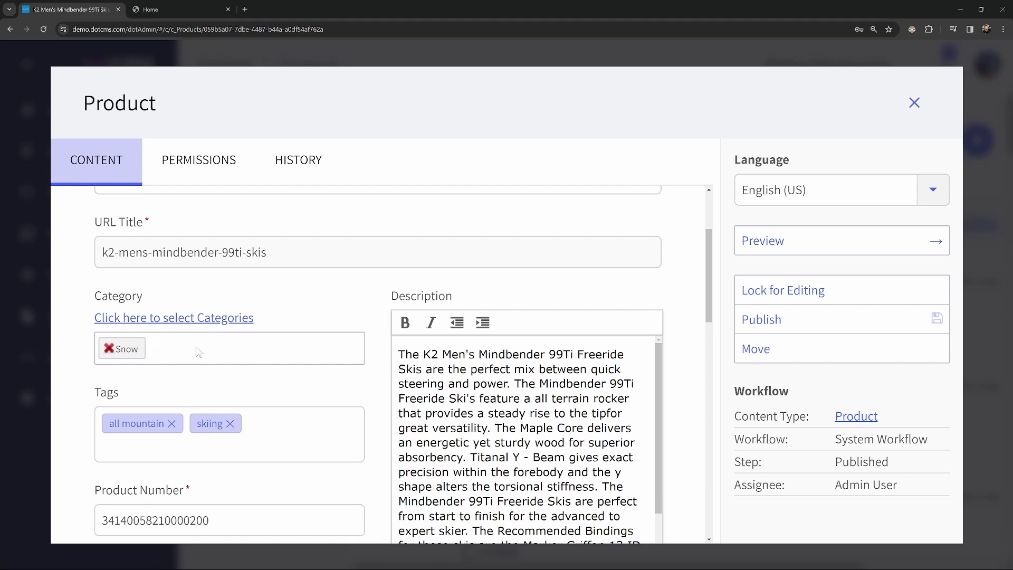
{"action": "left_click", "coordinate": [296, 433]}
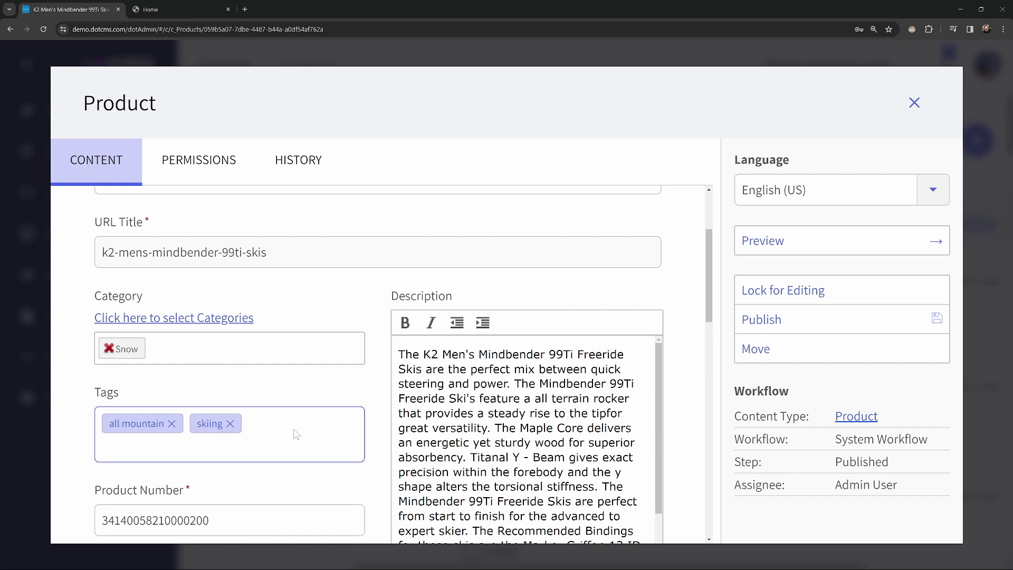
{"action": "left_click", "coordinate": [257, 351]}
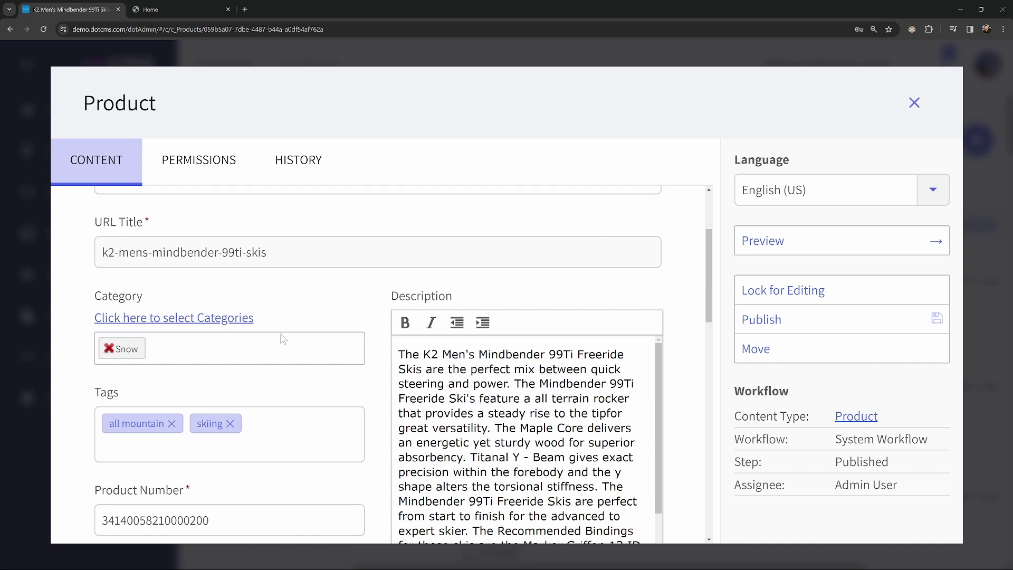
Step: Close the product editor without saving and go to the Destinations list
{"action": "left_click", "coordinate": [915, 103]}
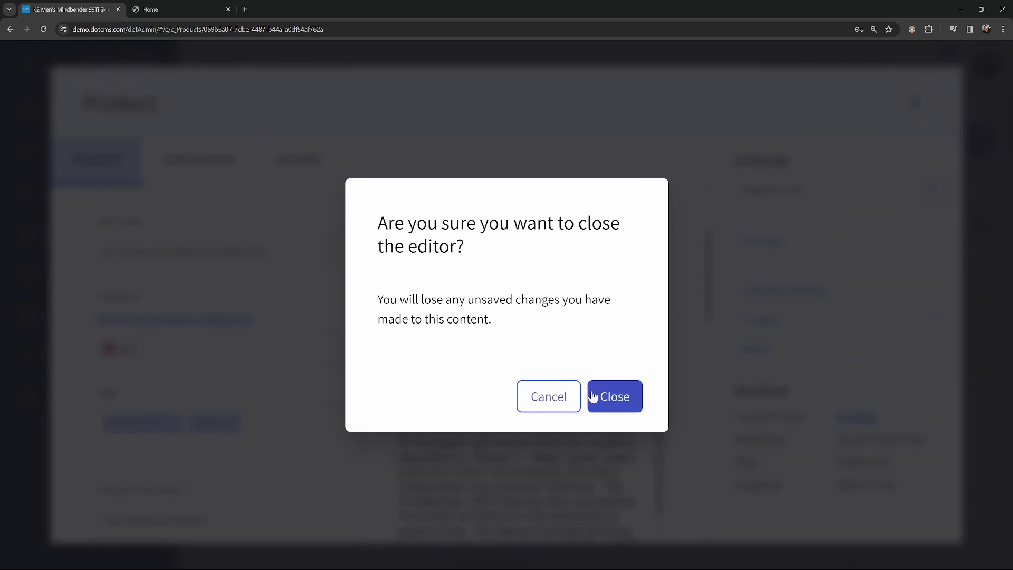
{"action": "left_click", "coordinate": [611, 400]}
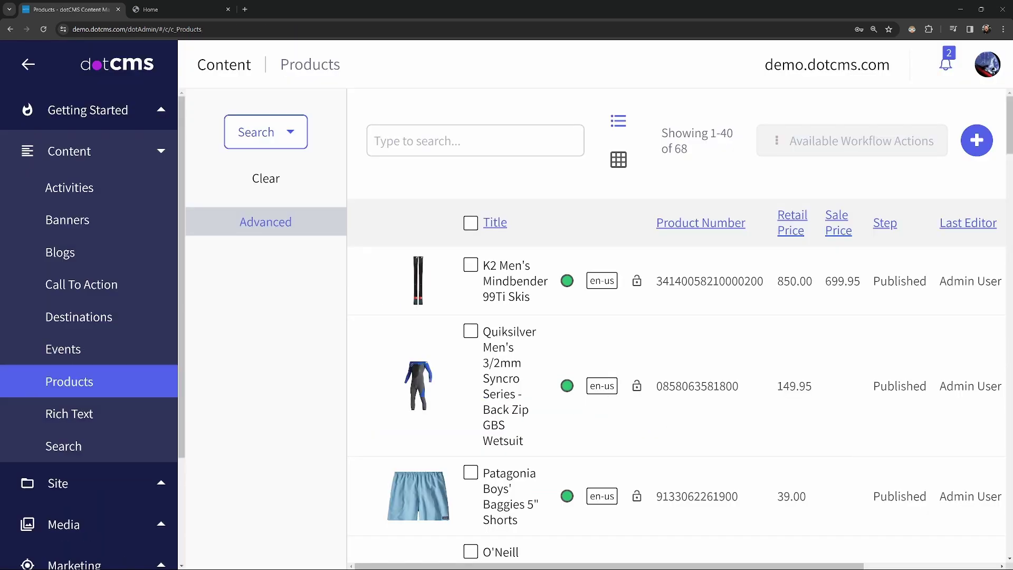
{"action": "left_click", "coordinate": [77, 317]}
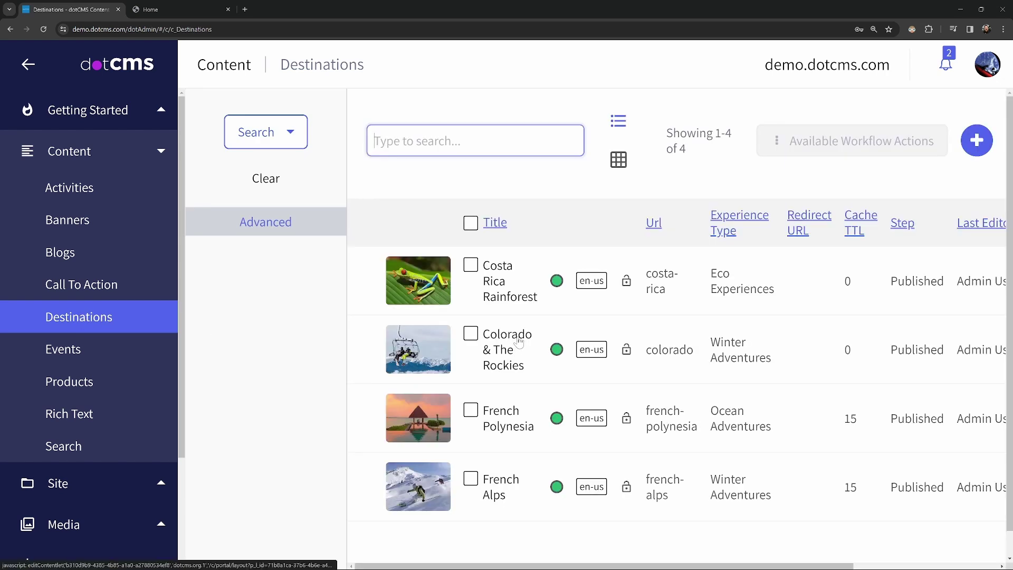
Step: Open Colorado & The Rockies and search existing activities to relate under Featured Activities
{"action": "left_click", "coordinate": [508, 356]}
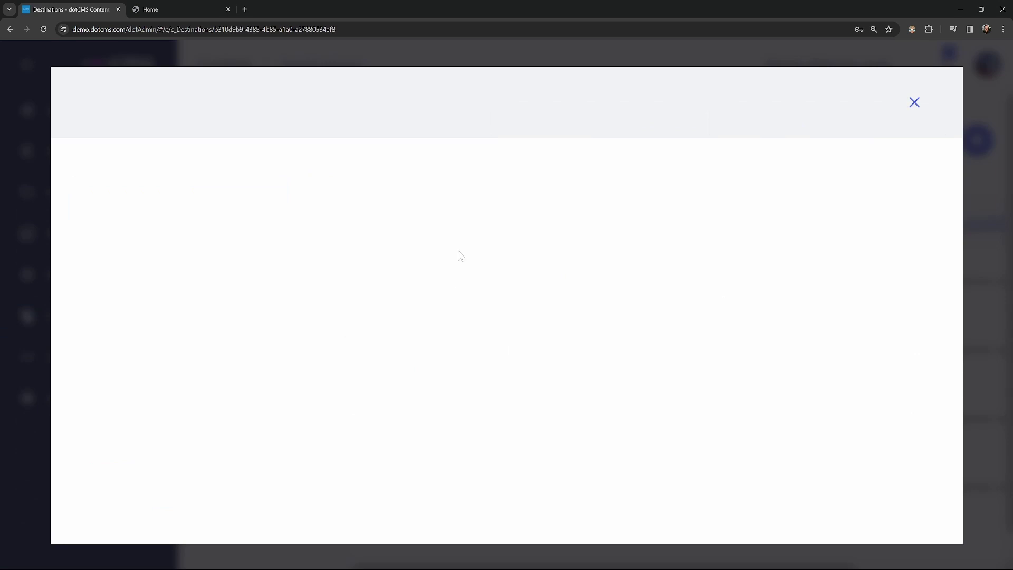
{"action": "scroll", "coordinate": [380, 251], "scroll_direction": "down", "scroll_amount": 2}
{"action": "scroll", "coordinate": [380, 258], "scroll_direction": "down", "scroll_amount": 10}
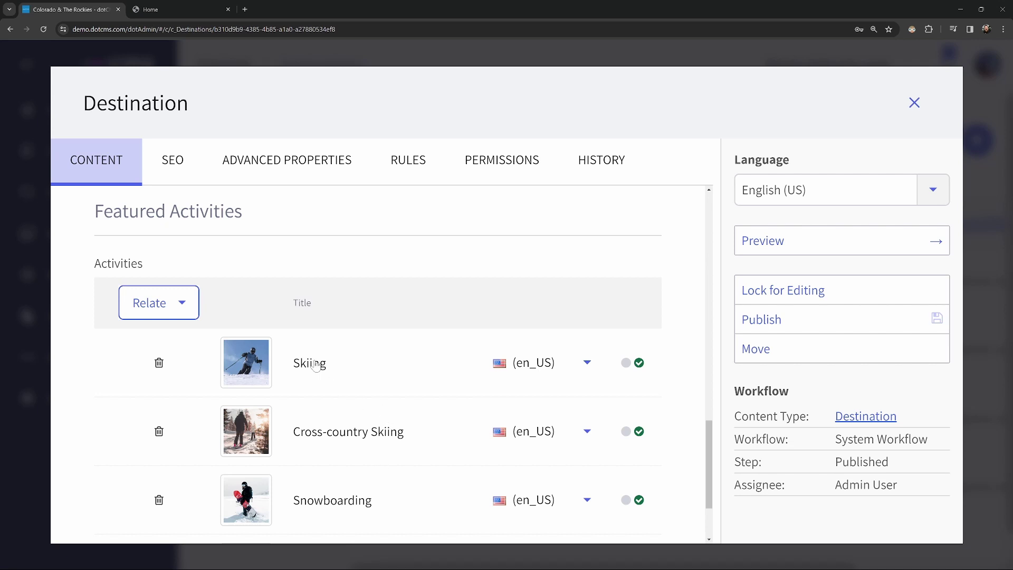
{"action": "scroll", "coordinate": [398, 433], "scroll_direction": "down", "scroll_amount": 1}
{"action": "scroll", "coordinate": [399, 433], "scroll_direction": "down", "scroll_amount": 2}
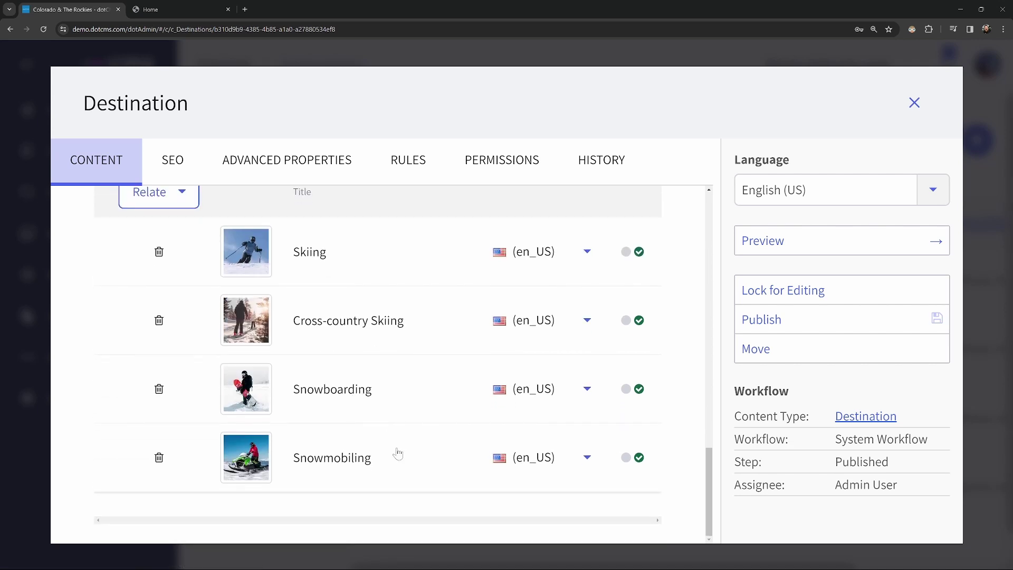
{"action": "scroll", "coordinate": [404, 453], "scroll_direction": "up", "scroll_amount": 2}
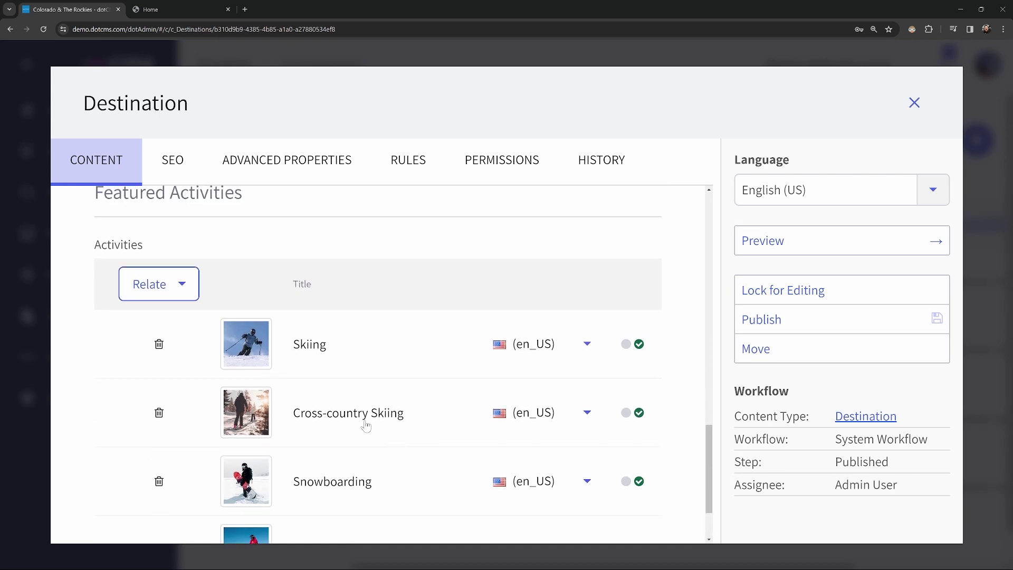
{"action": "left_click", "coordinate": [180, 289]}
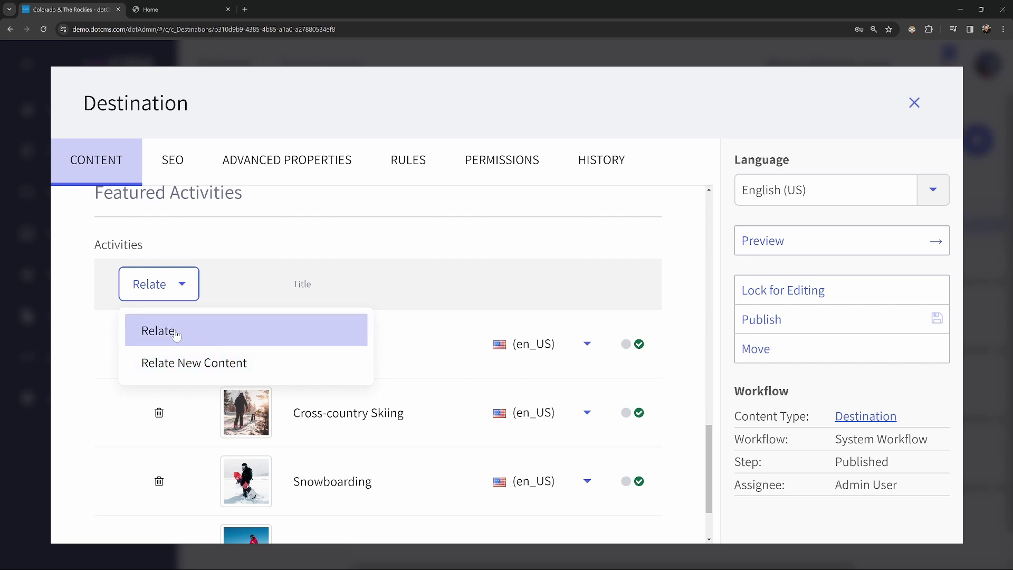
{"action": "left_click", "coordinate": [155, 330]}
{"action": "scroll", "coordinate": [427, 344], "scroll_direction": "down", "scroll_amount": 1}
{"action": "scroll", "coordinate": [427, 344], "scroll_direction": "down", "scroll_amount": 6}
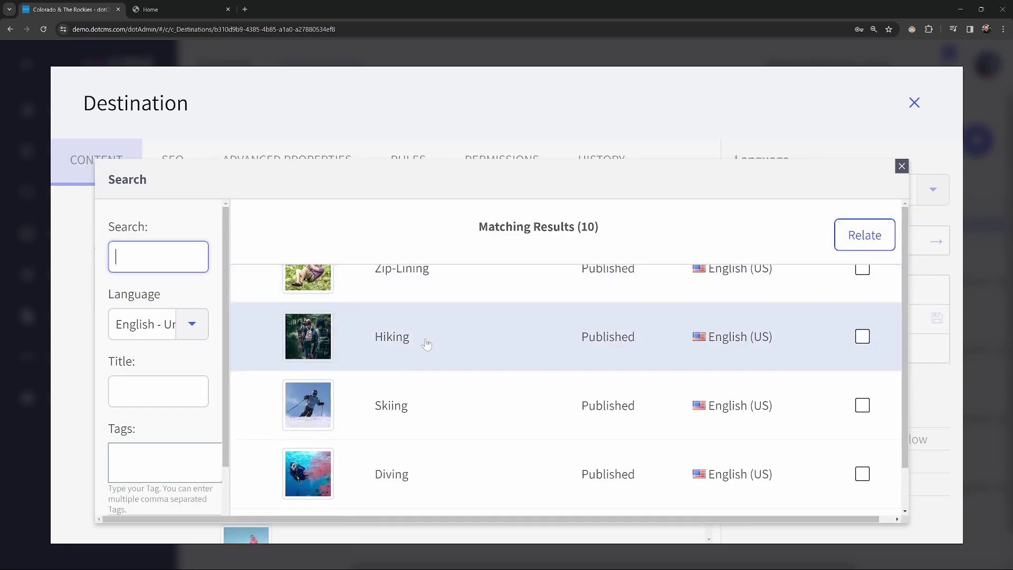
{"action": "scroll", "coordinate": [419, 343], "scroll_direction": "down", "scroll_amount": 1}
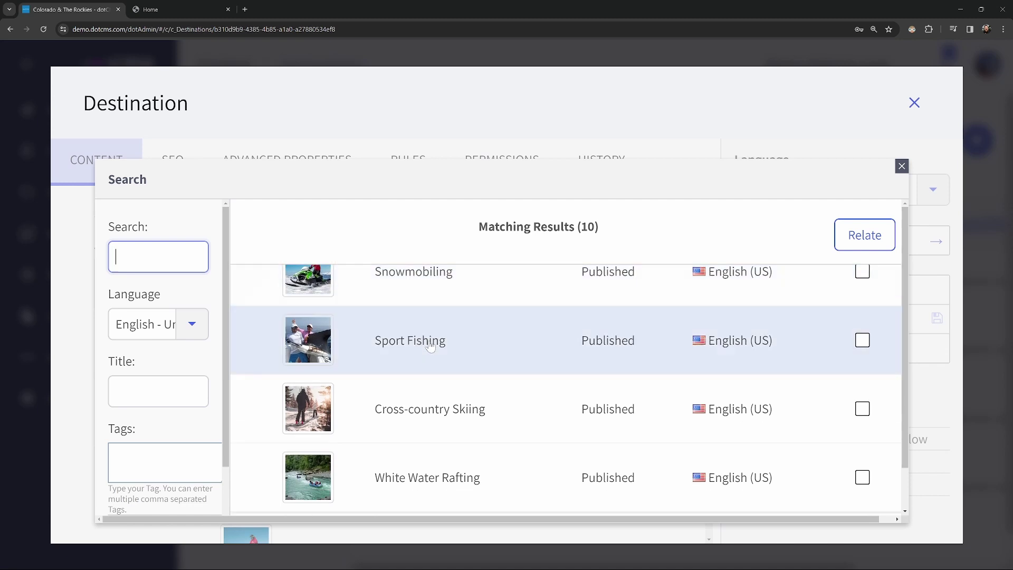
{"action": "scroll", "coordinate": [440, 354], "scroll_direction": "down", "scroll_amount": 1}
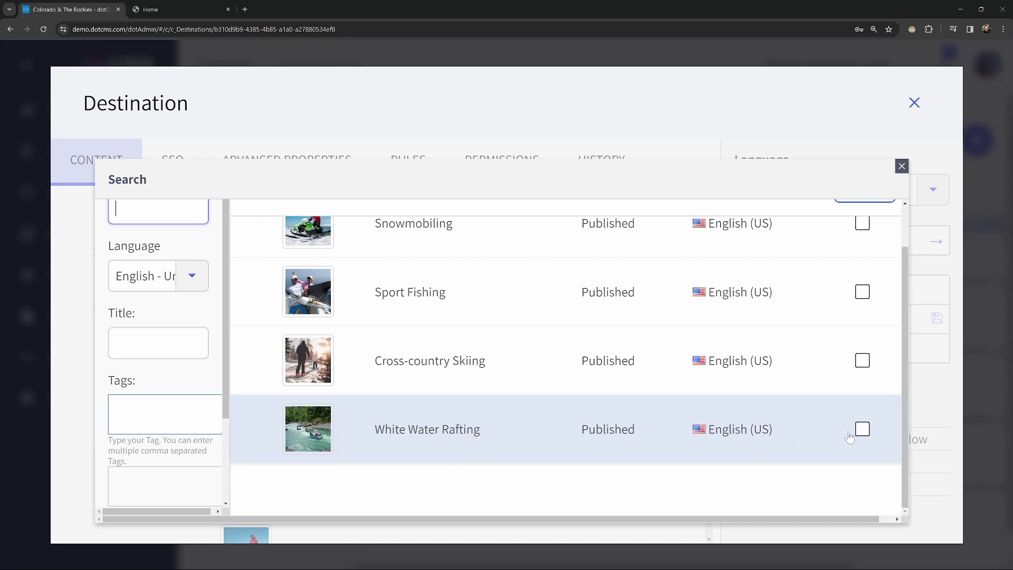
{"action": "left_click", "coordinate": [866, 432]}
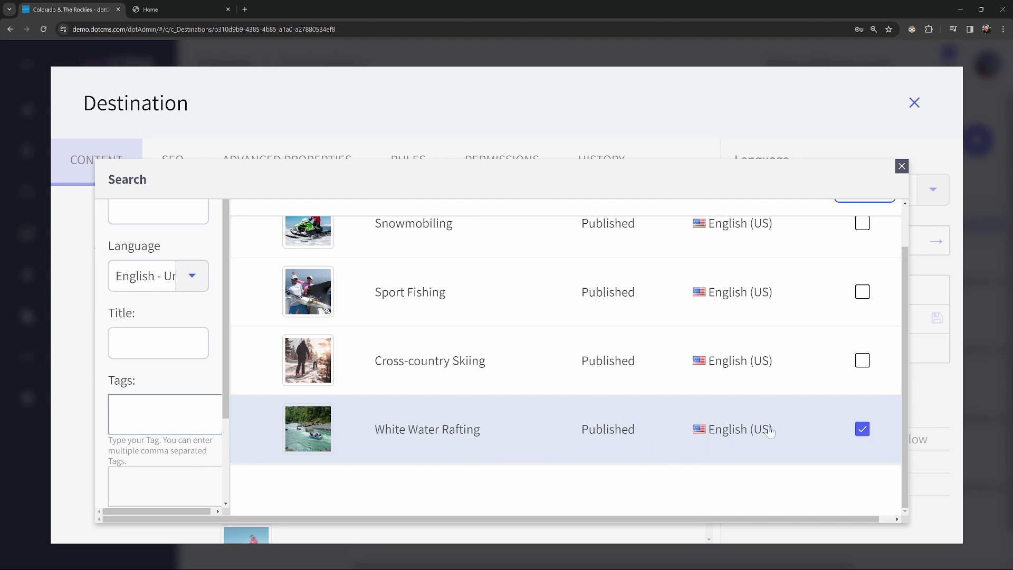
{"action": "scroll", "coordinate": [770, 432], "scroll_direction": "up", "scroll_amount": 10}
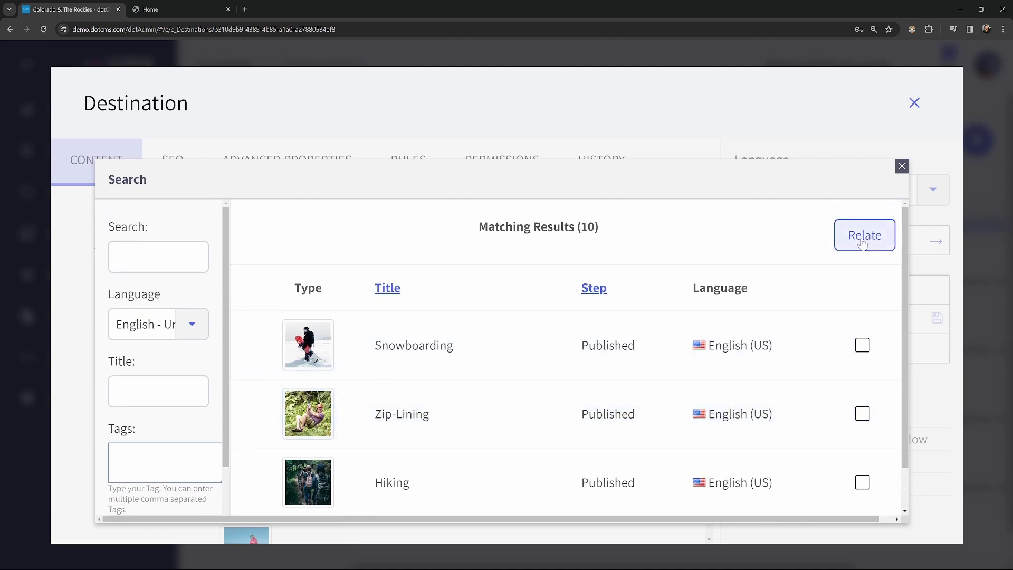
{"action": "left_click", "coordinate": [863, 242]}
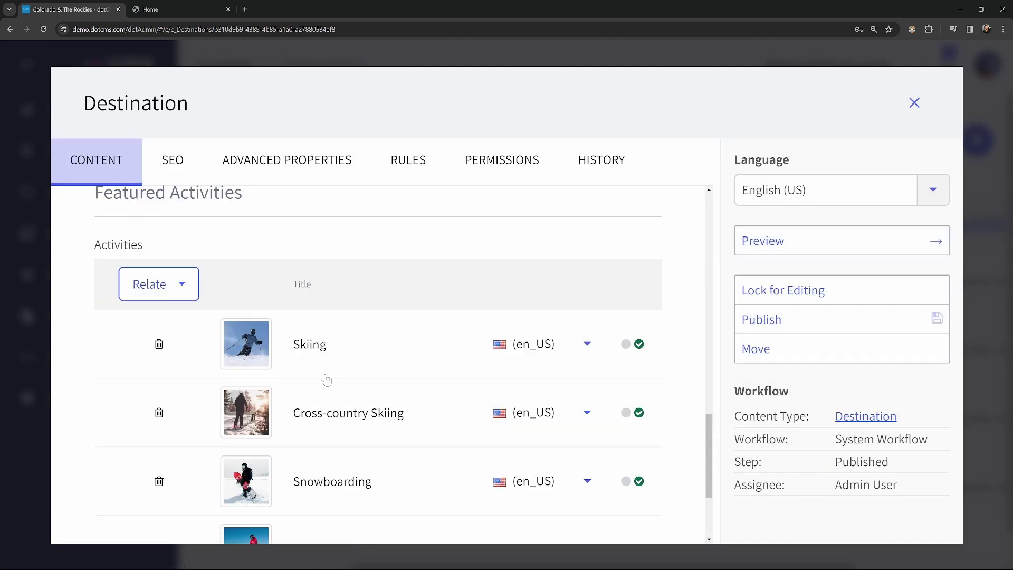
{"action": "scroll", "coordinate": [326, 379], "scroll_direction": "down", "scroll_amount": 3}
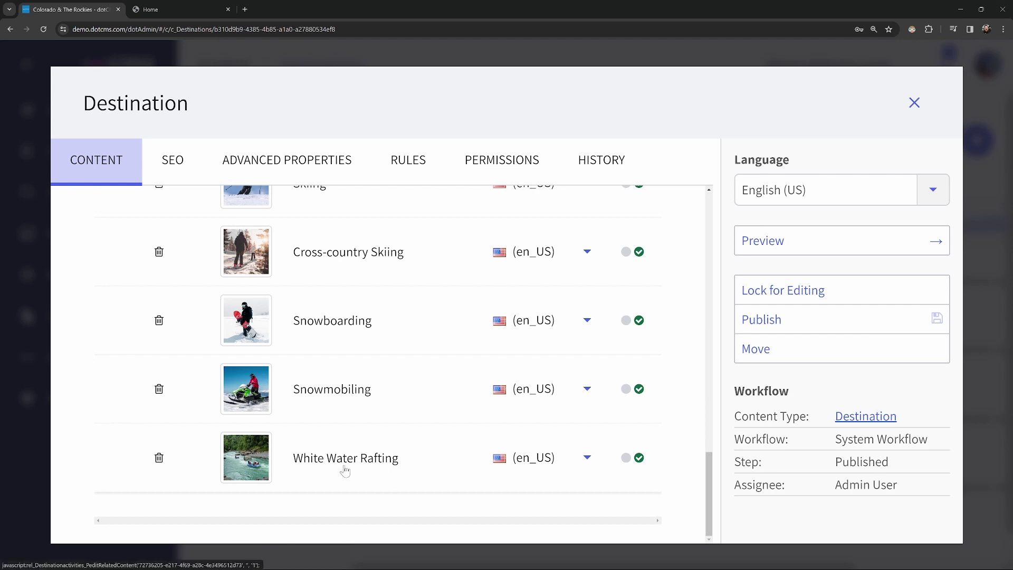
{"action": "left_click", "coordinate": [159, 458]}
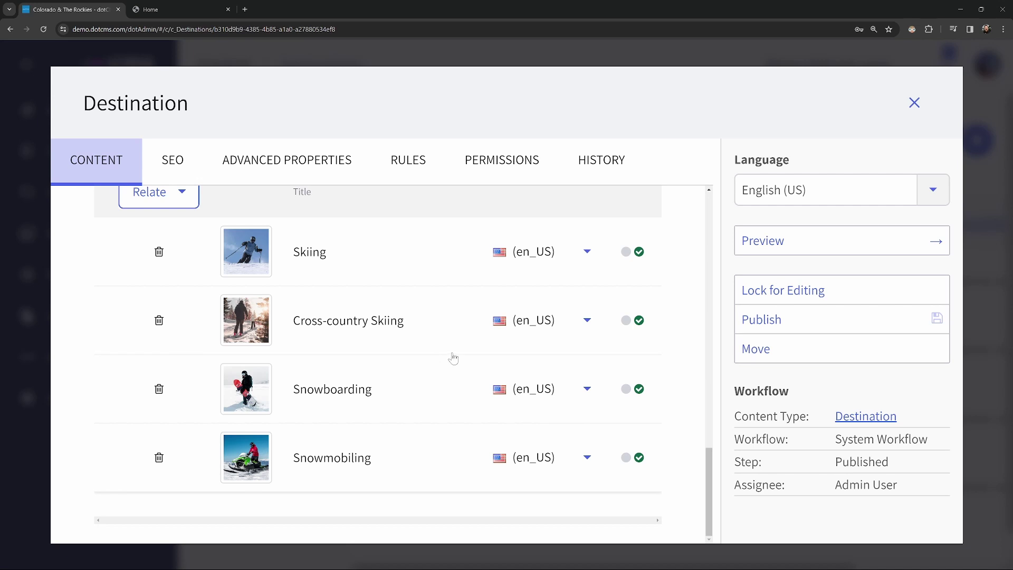
{"action": "left_click", "coordinate": [914, 104]}
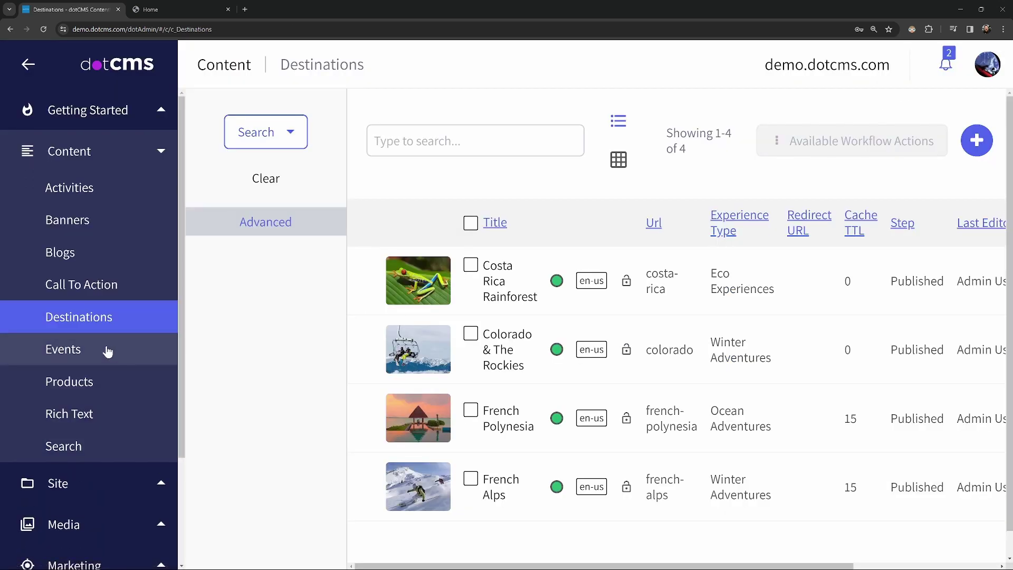
Step: Navigate to Content Model > Content Types and reload the content types list
{"action": "left_click", "coordinate": [95, 154]}
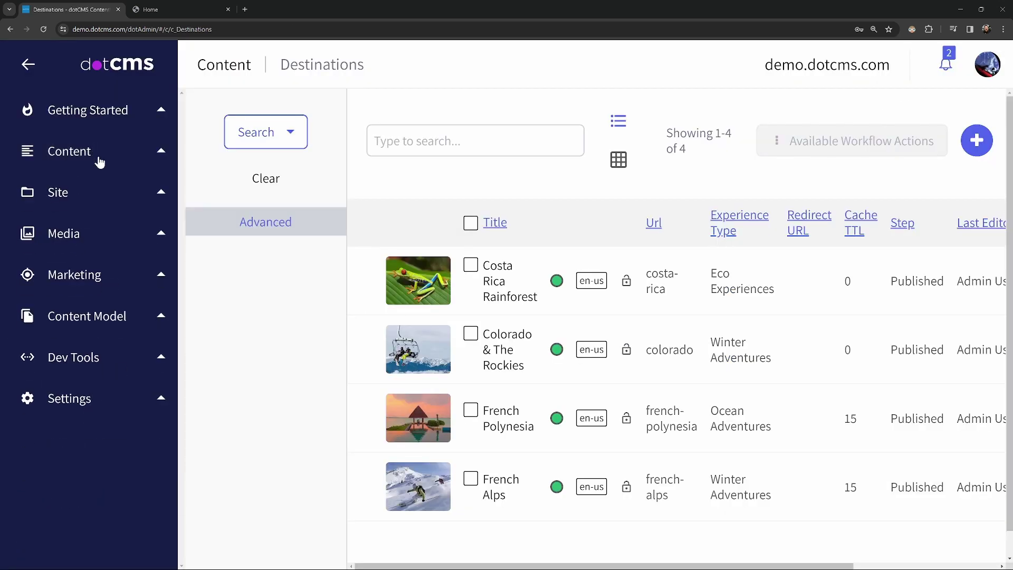
{"action": "left_click", "coordinate": [110, 320]}
{"action": "left_click", "coordinate": [101, 356]}
{"action": "right_click", "coordinate": [101, 357]}
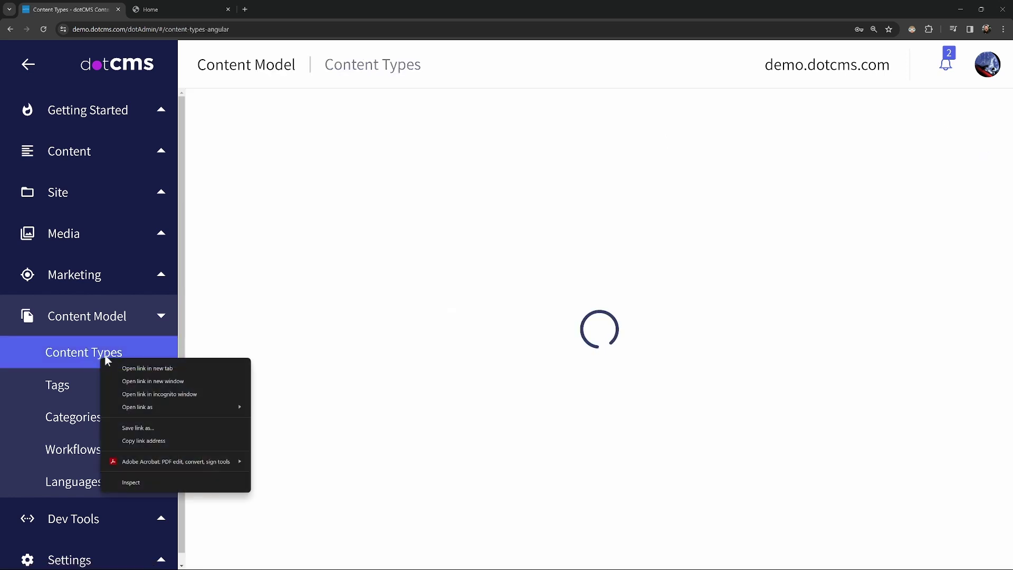
{"action": "left_click", "coordinate": [102, 353]}
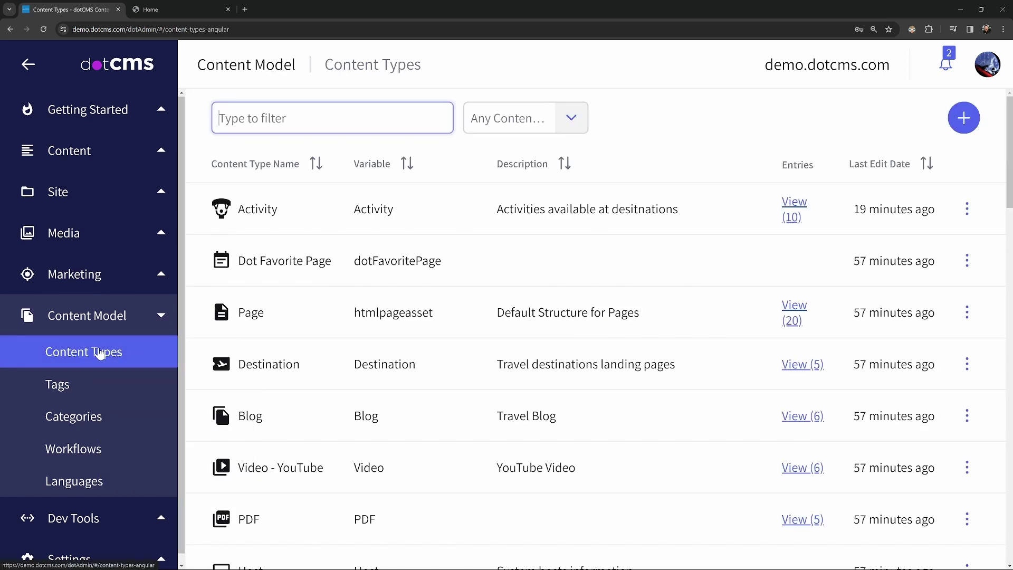
{"action": "left_click", "coordinate": [101, 352]}
Step: Open the Destination content type and its Activities relationship field settings
{"action": "left_click", "coordinate": [267, 369]}
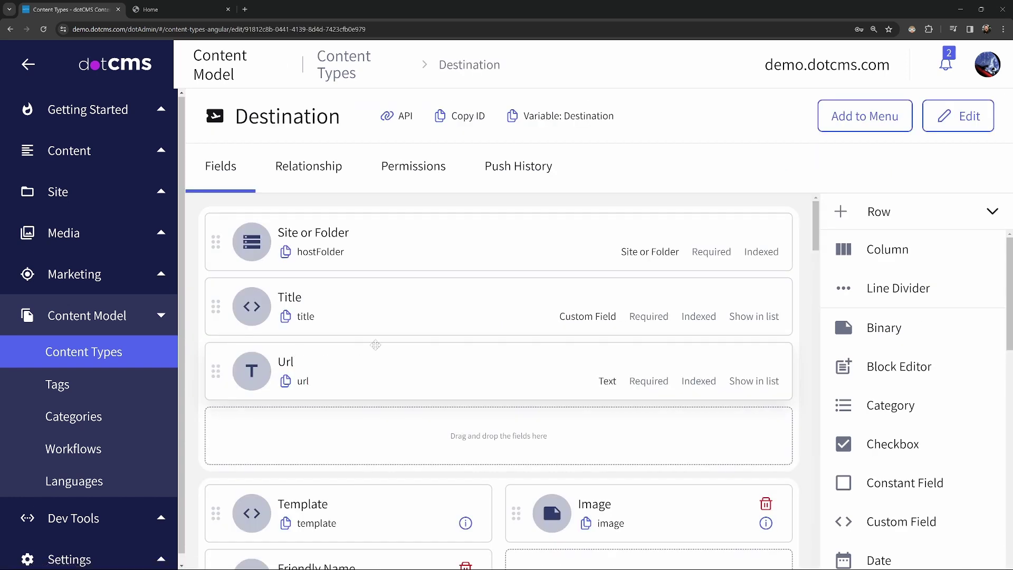
{"action": "scroll", "coordinate": [391, 293], "scroll_direction": "down", "scroll_amount": 4}
{"action": "scroll", "coordinate": [386, 292], "scroll_direction": "down", "scroll_amount": 10}
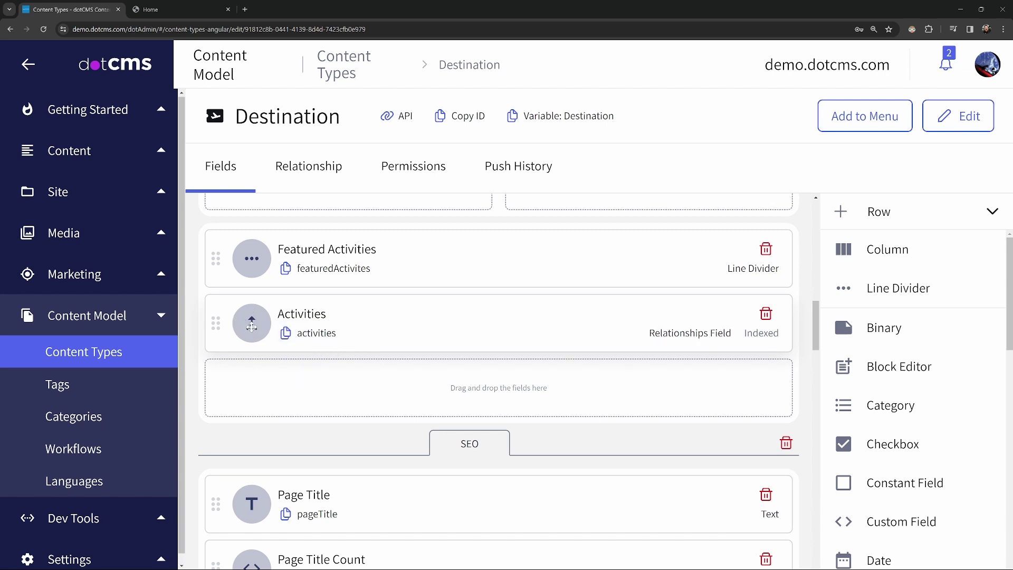
{"action": "left_click", "coordinate": [304, 315]}
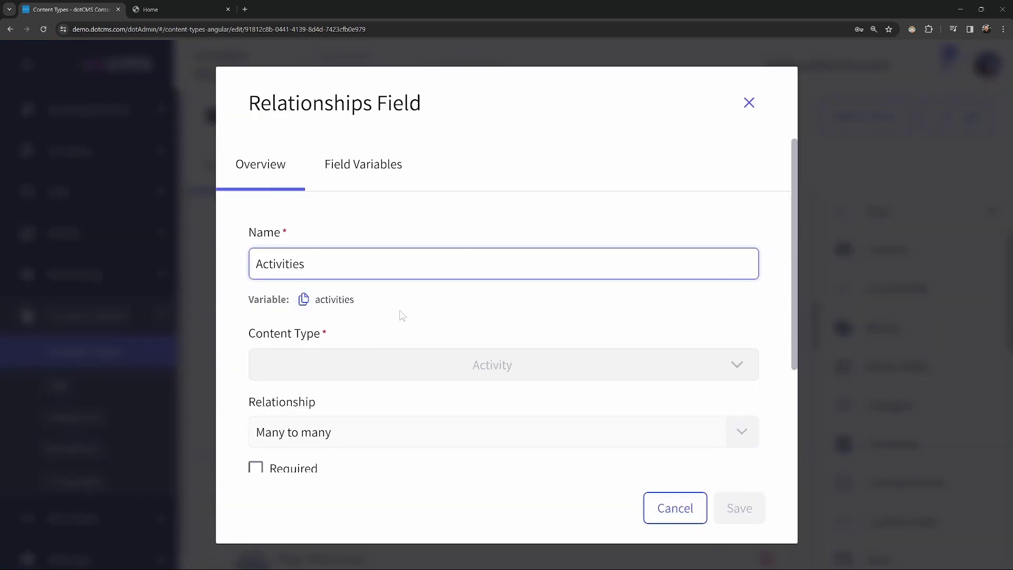
Step: Review the Activities relationship settings, cancel them unchanged, and return to Content Types
{"action": "scroll", "coordinate": [400, 311], "scroll_direction": "down", "scroll_amount": 3}
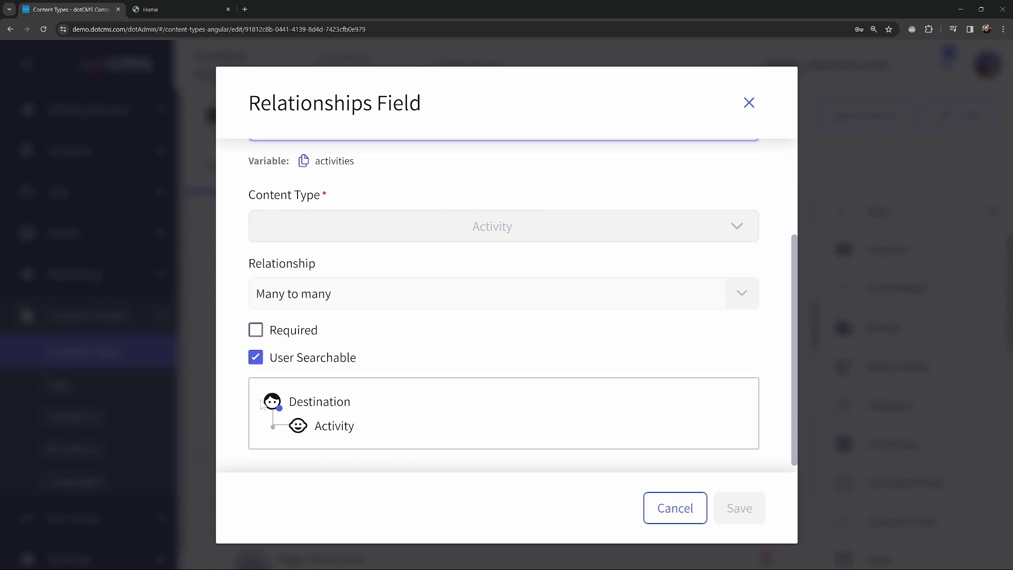
{"action": "scroll", "coordinate": [347, 282], "scroll_direction": "down", "scroll_amount": 1}
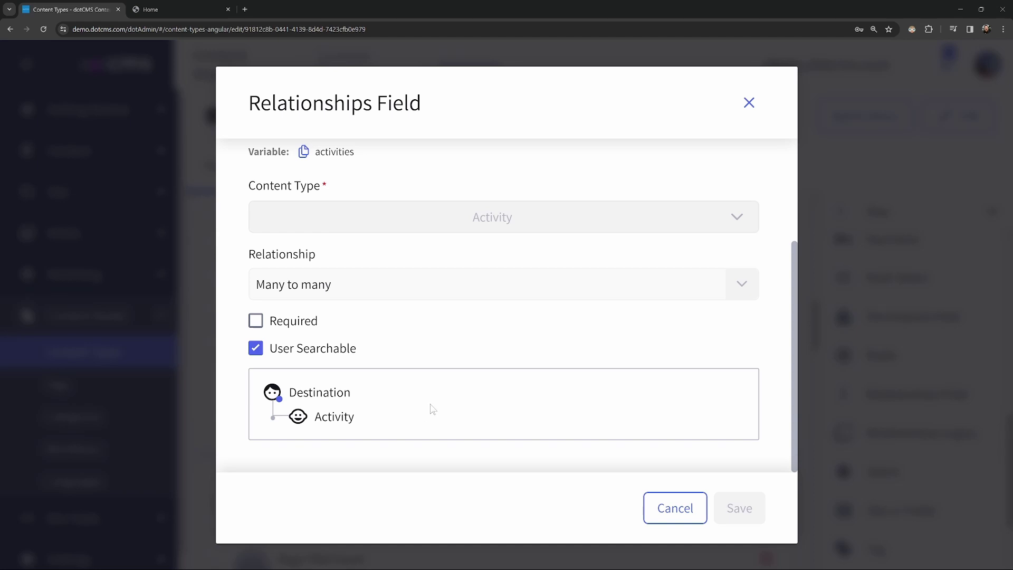
{"action": "left_click", "coordinate": [672, 508]}
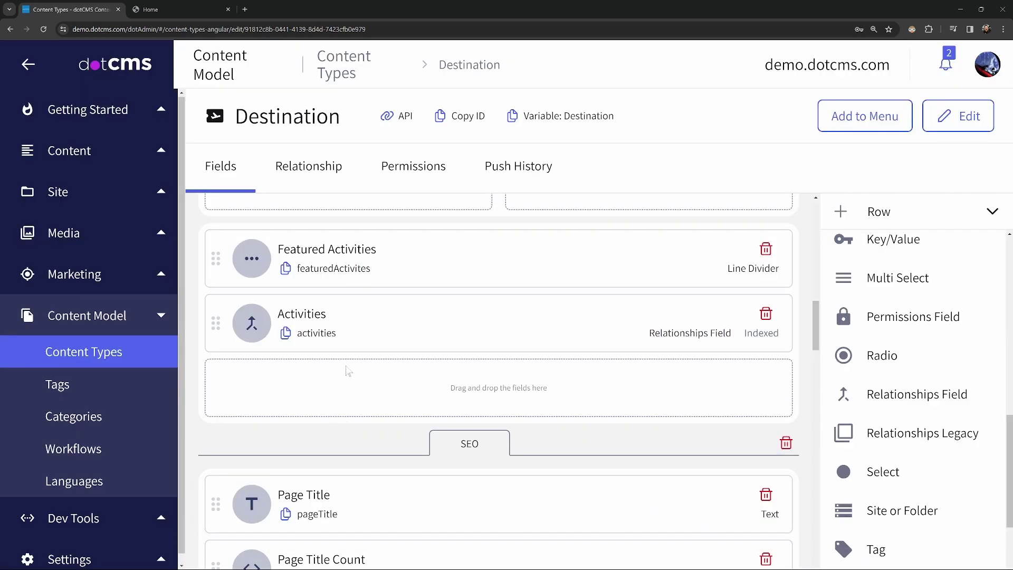
{"action": "left_click", "coordinate": [123, 355]}
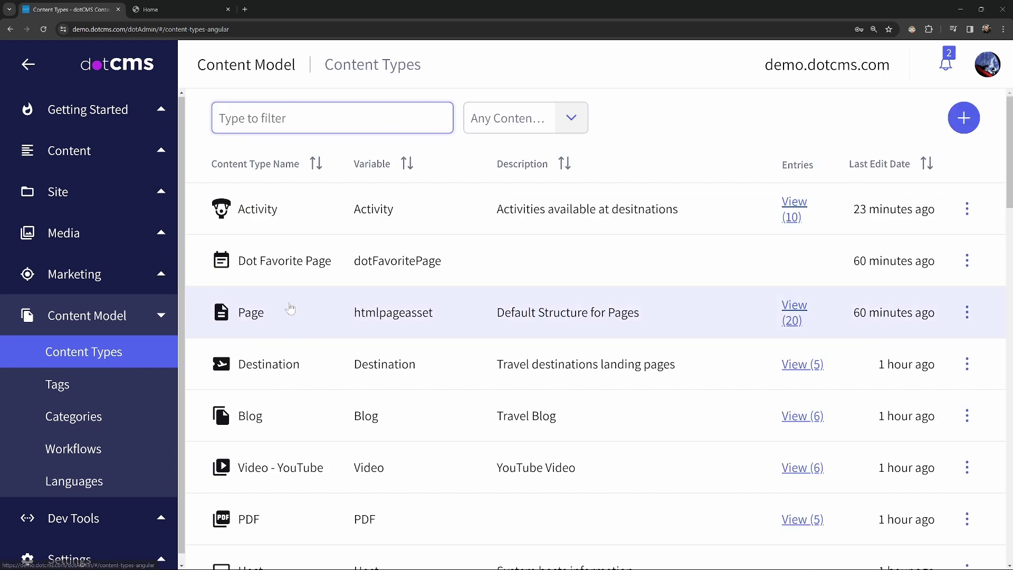
Step: Open the Activity content type and drop a Relationships Field onto the row under Body
{"action": "left_click", "coordinate": [272, 143]}
{"action": "scroll", "coordinate": [439, 362], "scroll_direction": "down", "scroll_amount": 5}
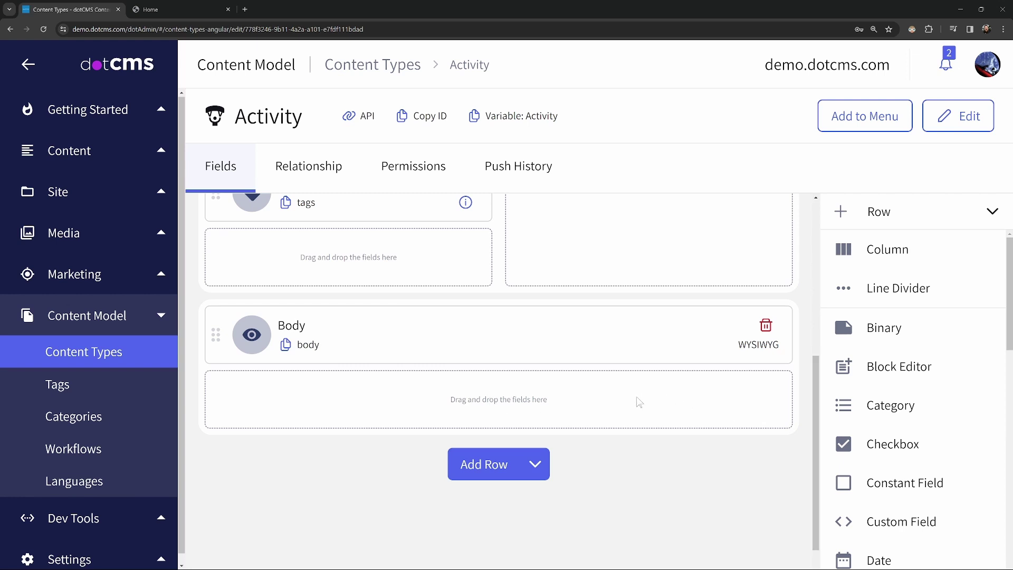
{"action": "scroll", "coordinate": [876, 370], "scroll_direction": "down", "scroll_amount": 8}
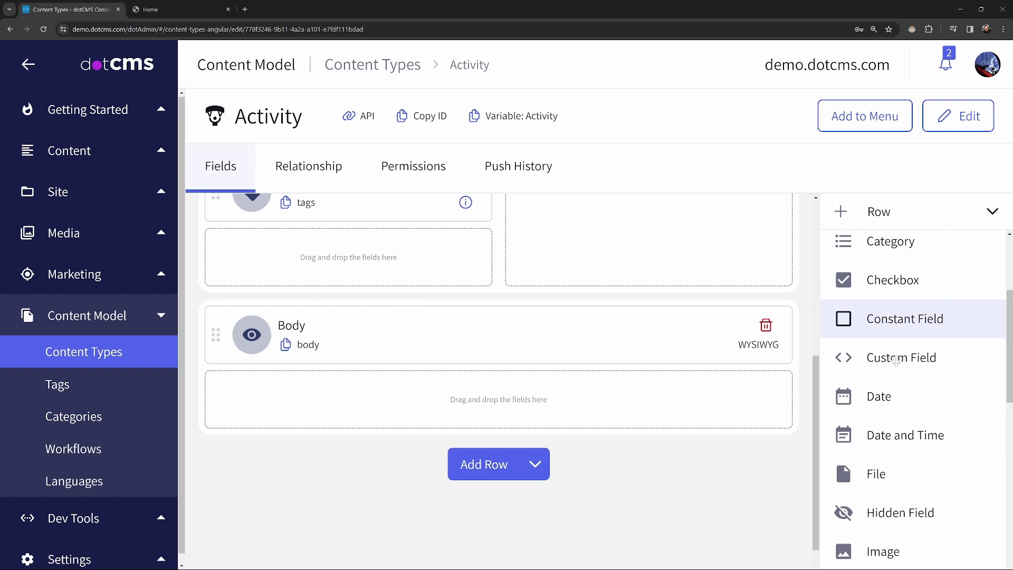
{"action": "scroll", "coordinate": [886, 393], "scroll_direction": "down", "scroll_amount": 4}
{"action": "left_click_drag", "start_coordinate": [907, 301], "coordinate": [502, 397]}
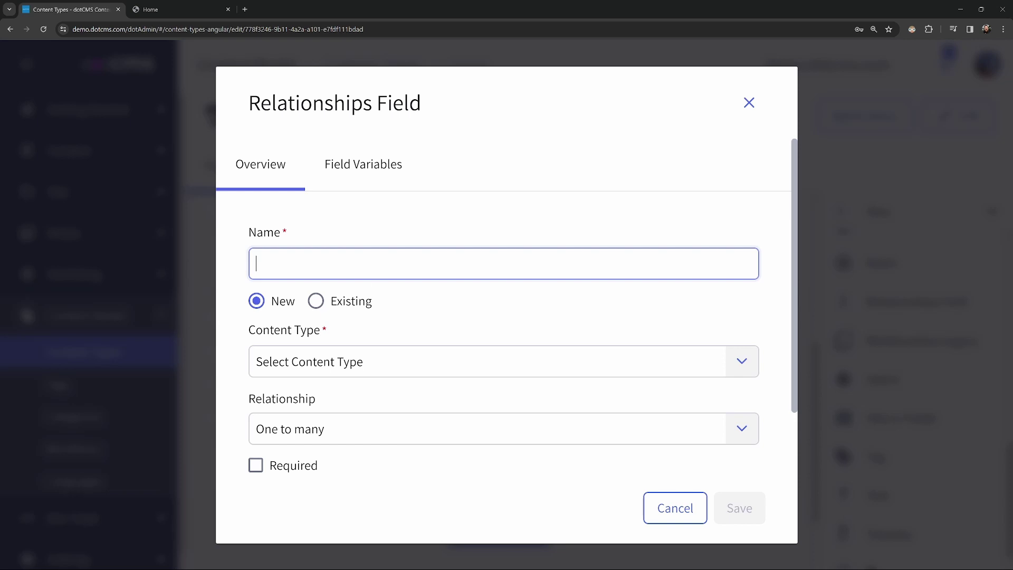
Step: Name the field 'Destinations', try Existing Destination.activities, then revert to New and view cardinality options
{"action": "type", "text": "Destinations"}
{"action": "left_click", "coordinate": [319, 303]}
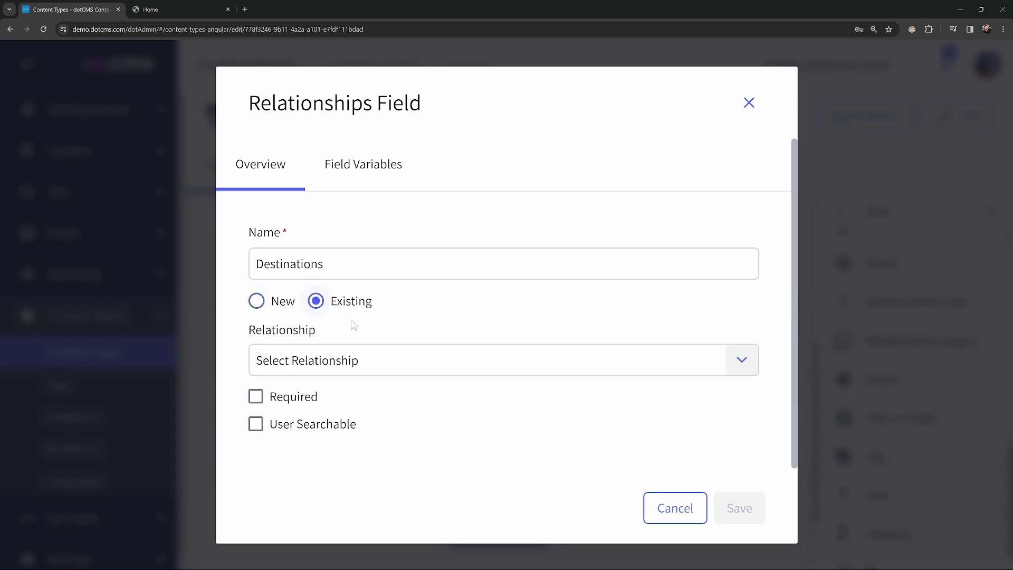
{"action": "left_click", "coordinate": [385, 361]}
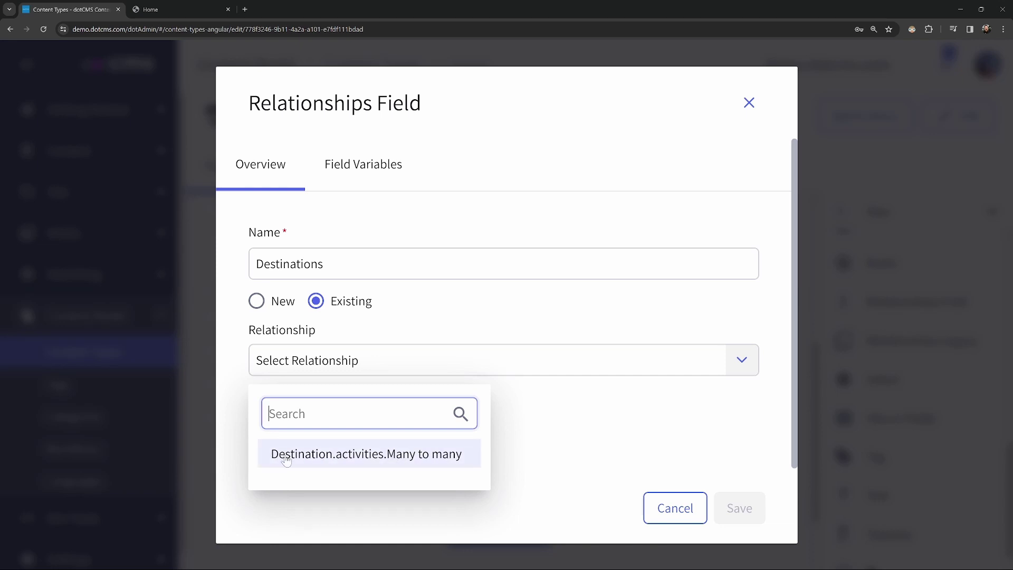
{"action": "left_click", "coordinate": [434, 460]}
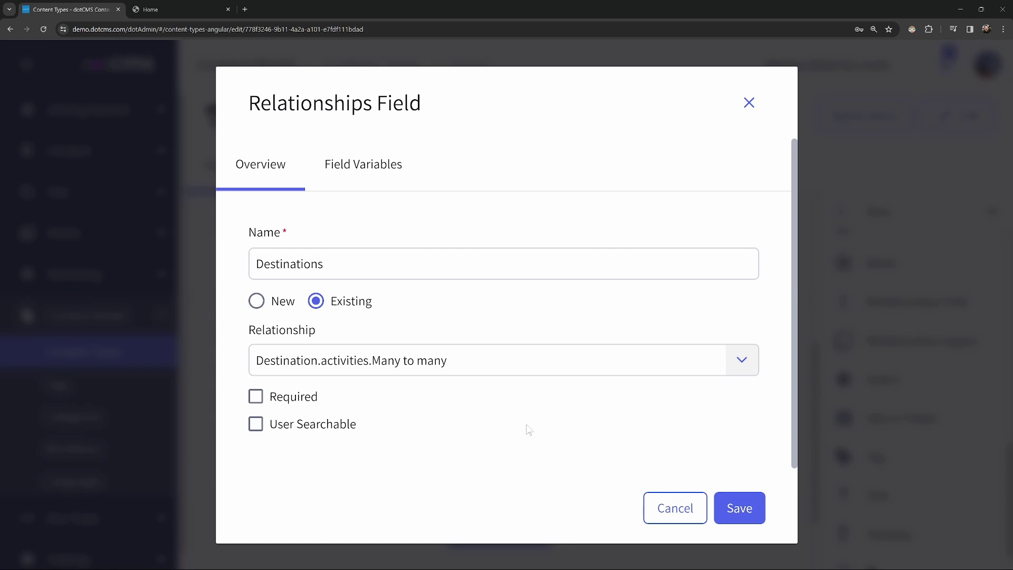
{"action": "left_click", "coordinate": [325, 301]}
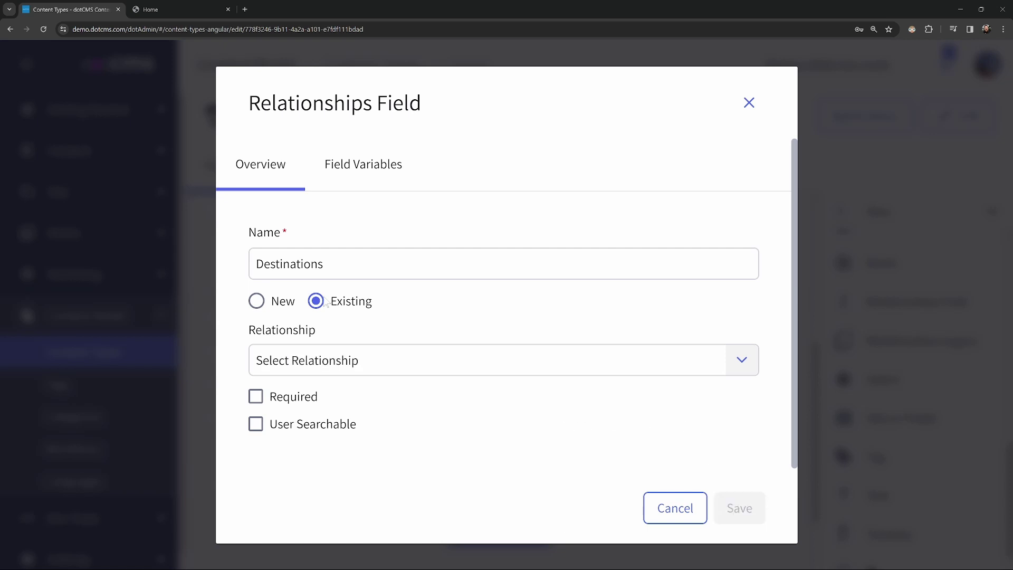
{"action": "left_click", "coordinate": [257, 301]}
{"action": "left_click", "coordinate": [402, 429]}
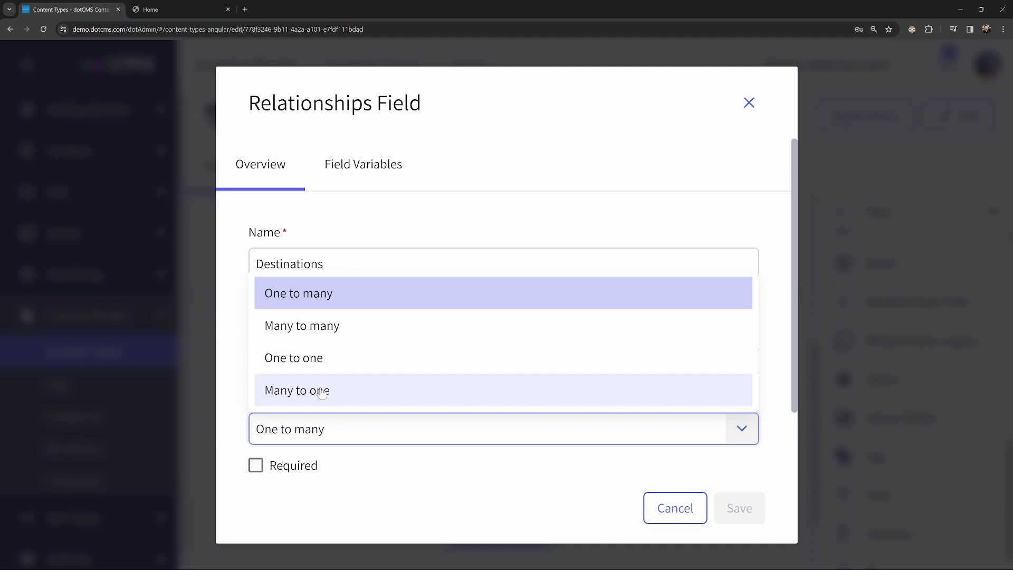
Step: Leave the cardinality at One to many and cancel the Destinations relationship field
{"action": "left_click", "coordinate": [373, 508]}
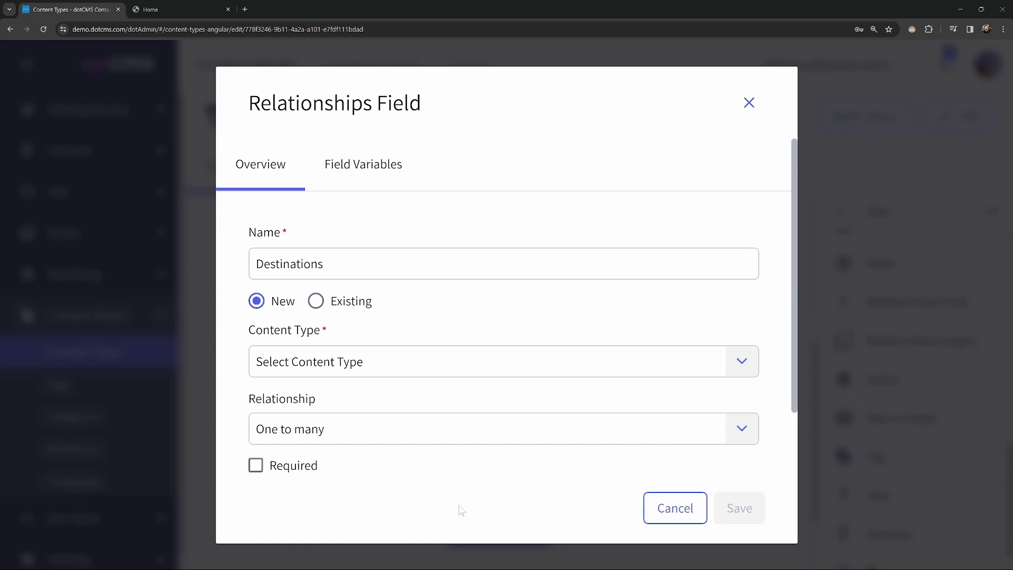
{"action": "left_click", "coordinate": [676, 515]}
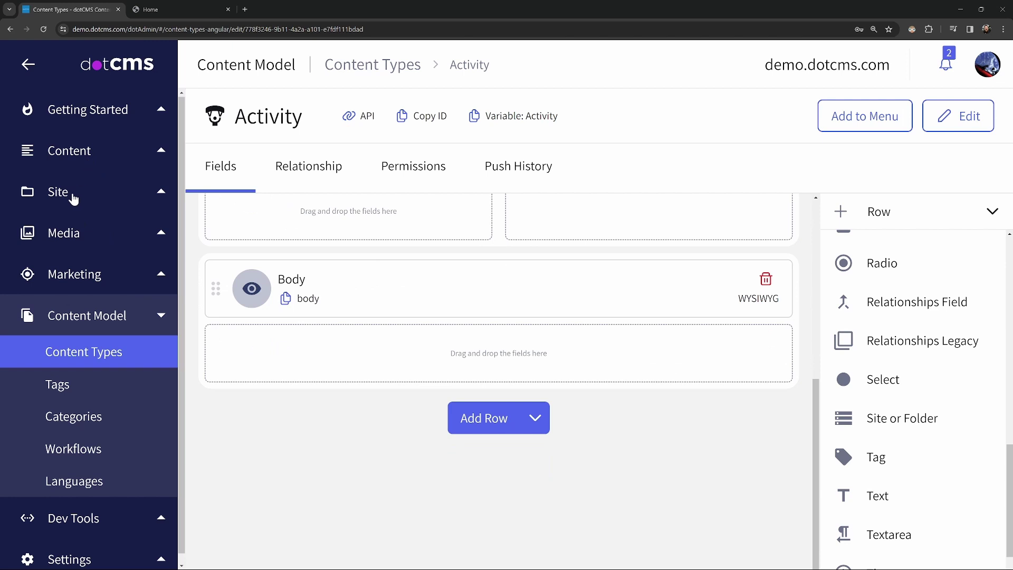
Step: Switch to the Travellux home page, review its activity cards, then go to DESTINATIONS
{"action": "left_click", "coordinate": [176, 10]}
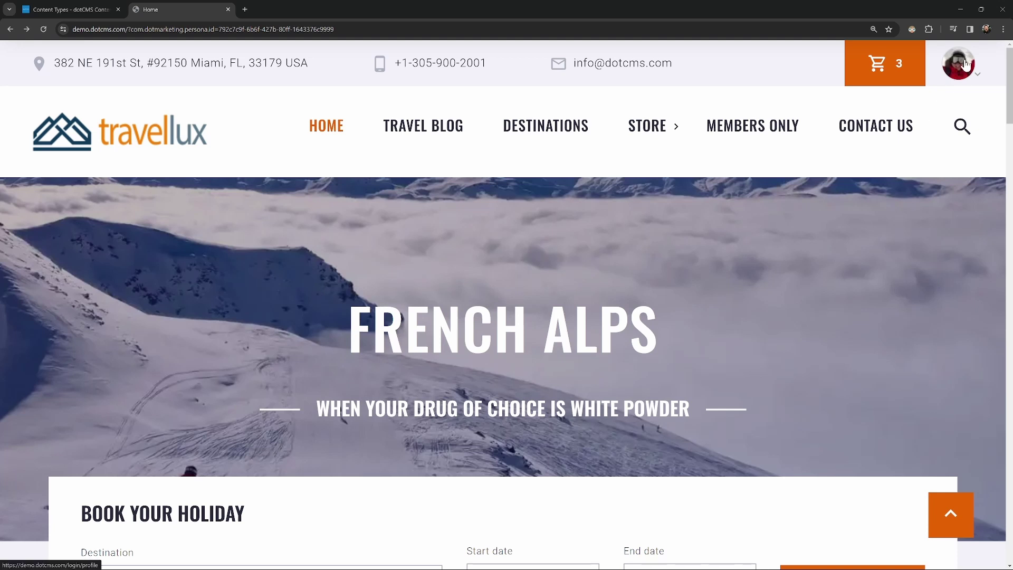
{"action": "scroll", "coordinate": [515, 245], "scroll_direction": "down", "scroll_amount": 4}
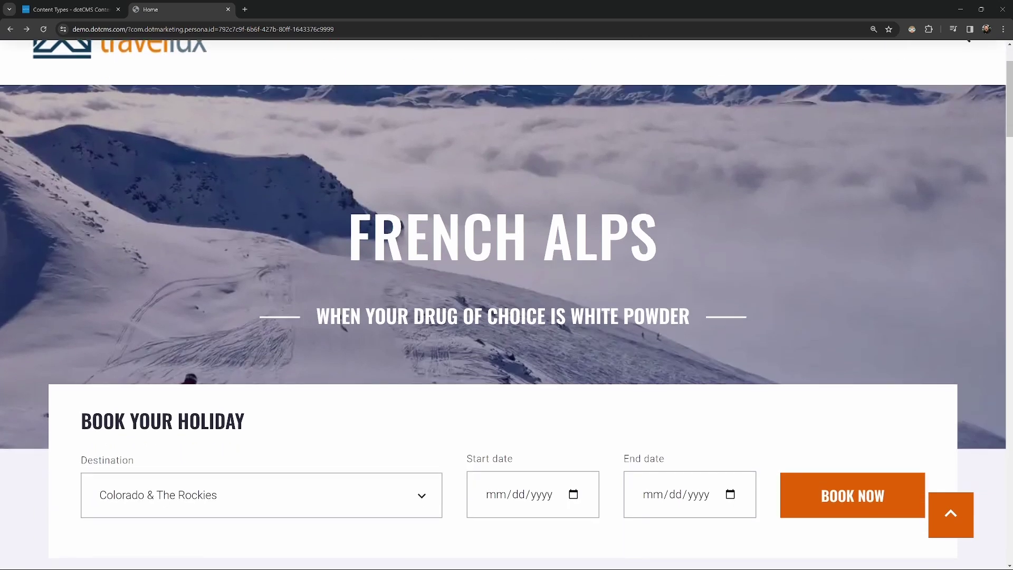
{"action": "scroll", "coordinate": [508, 264], "scroll_direction": "down", "scroll_amount": 5}
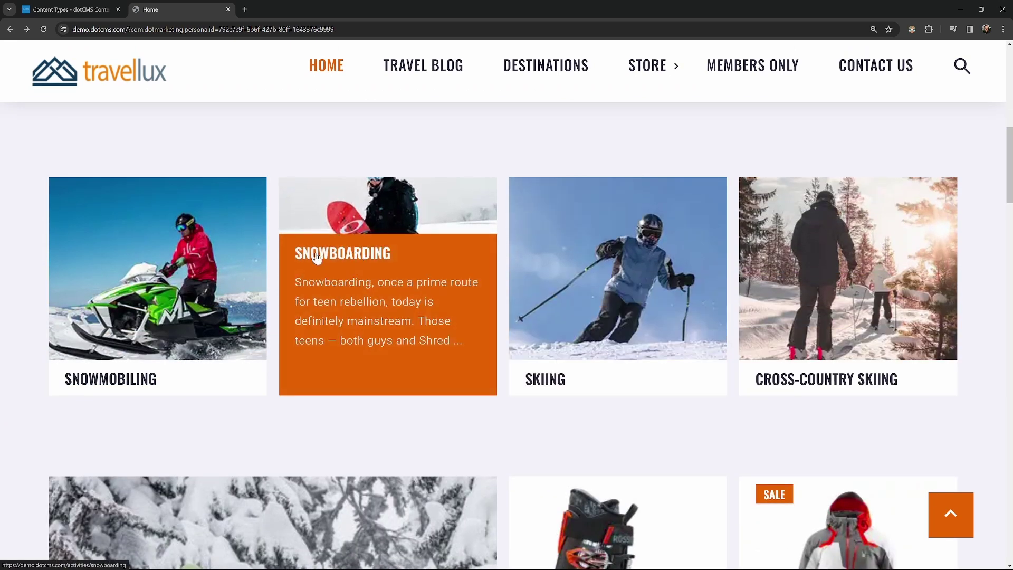
{"action": "scroll", "coordinate": [813, 253], "scroll_direction": "up", "scroll_amount": 2}
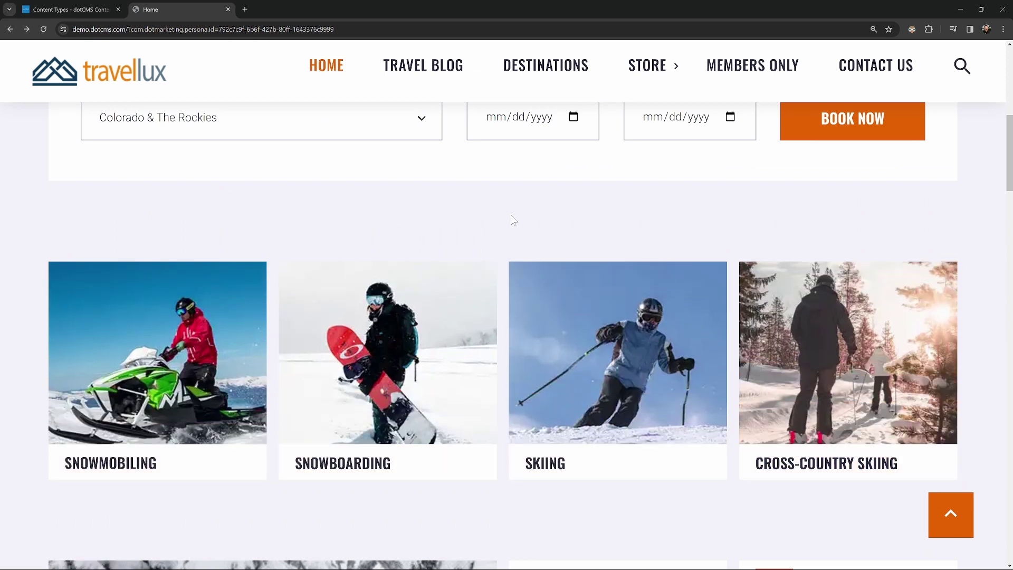
{"action": "left_click", "coordinate": [540, 74]}
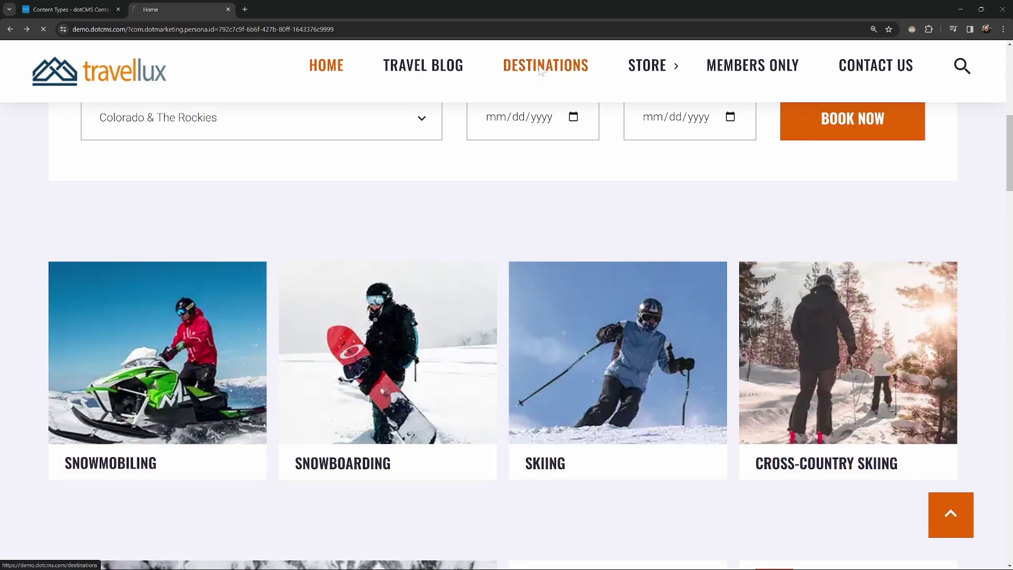
Step: Open the Colorado & The Rockies destination and view its Featured Activities: Skiing, Snowboarding, Snowmobiling
{"action": "scroll", "coordinate": [195, 317], "scroll_direction": "down", "scroll_amount": 1}
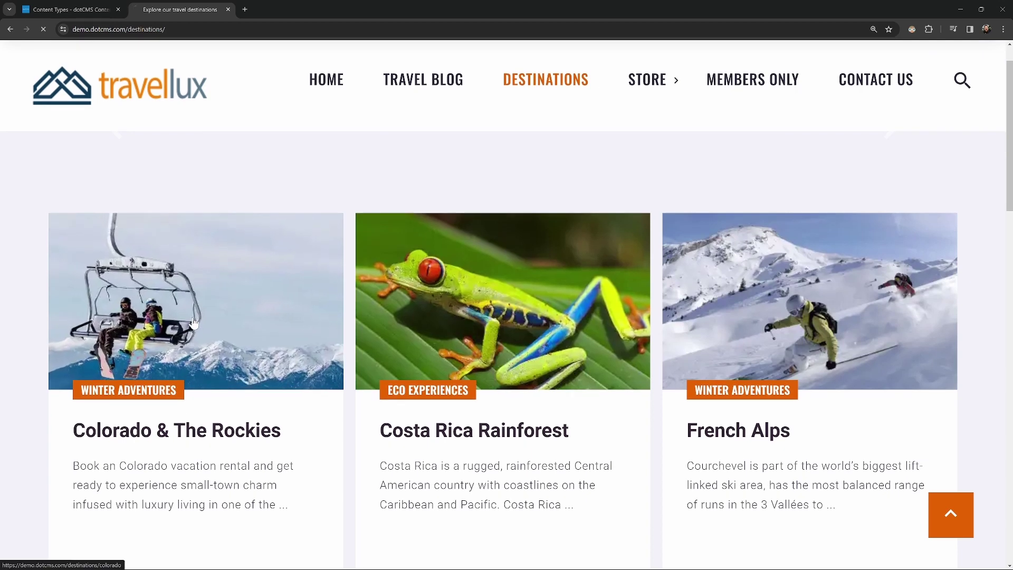
{"action": "left_click", "coordinate": [195, 317]}
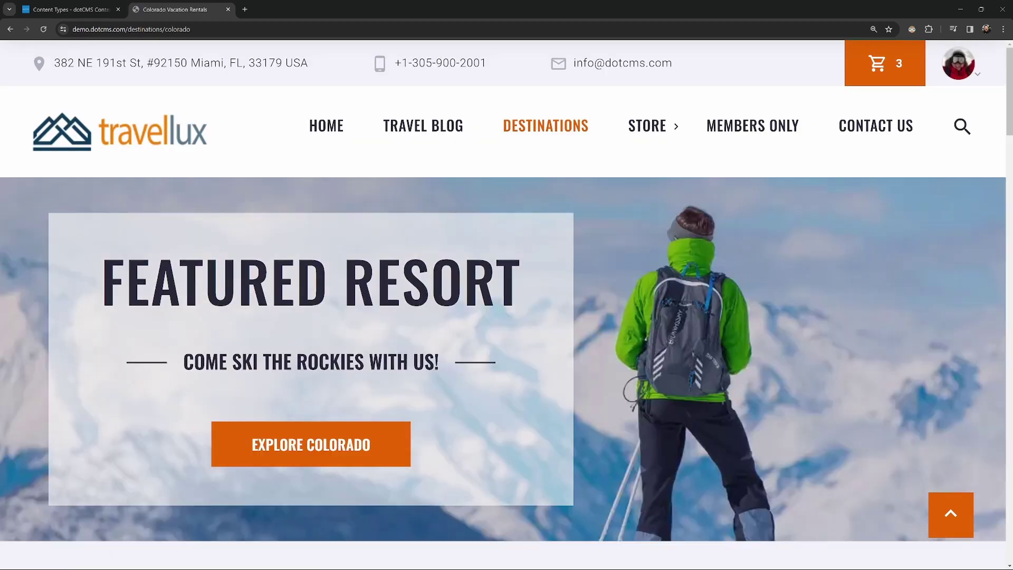
{"action": "scroll", "coordinate": [508, 318], "scroll_direction": "down", "scroll_amount": 3}
{"action": "scroll", "coordinate": [508, 321], "scroll_direction": "down", "scroll_amount": 15}
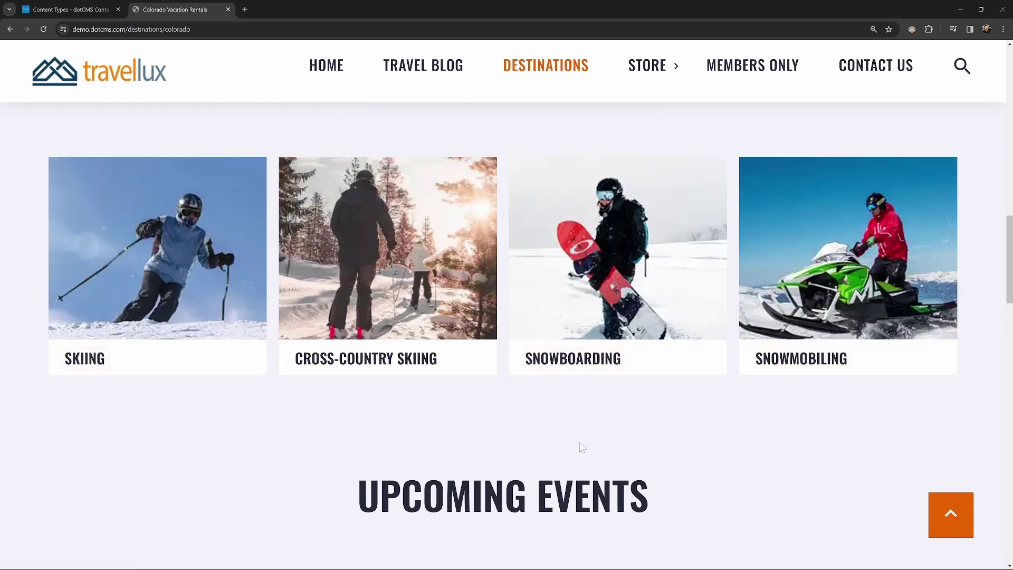
{"action": "scroll", "coordinate": [521, 483], "scroll_direction": "up", "scroll_amount": 1}
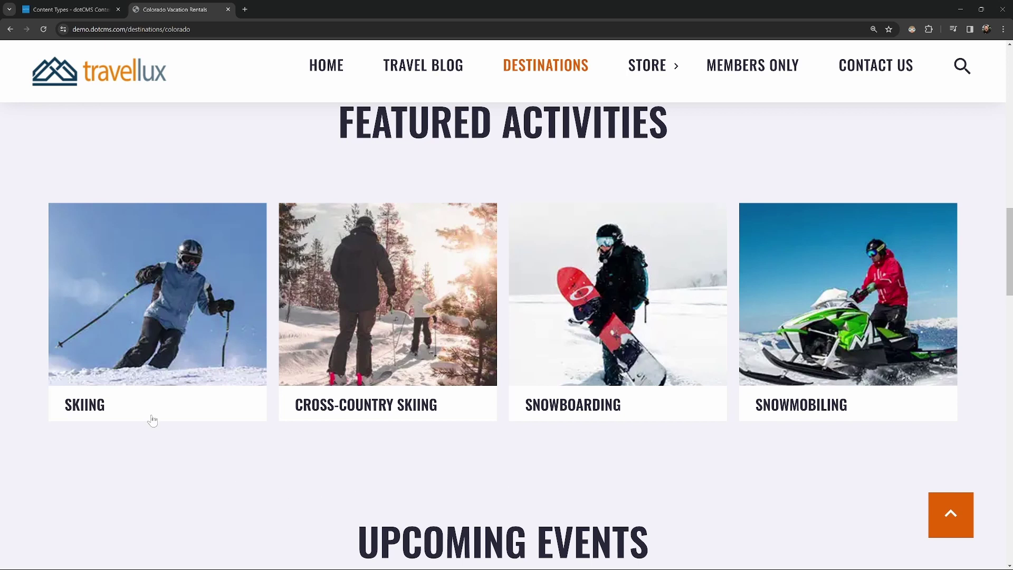